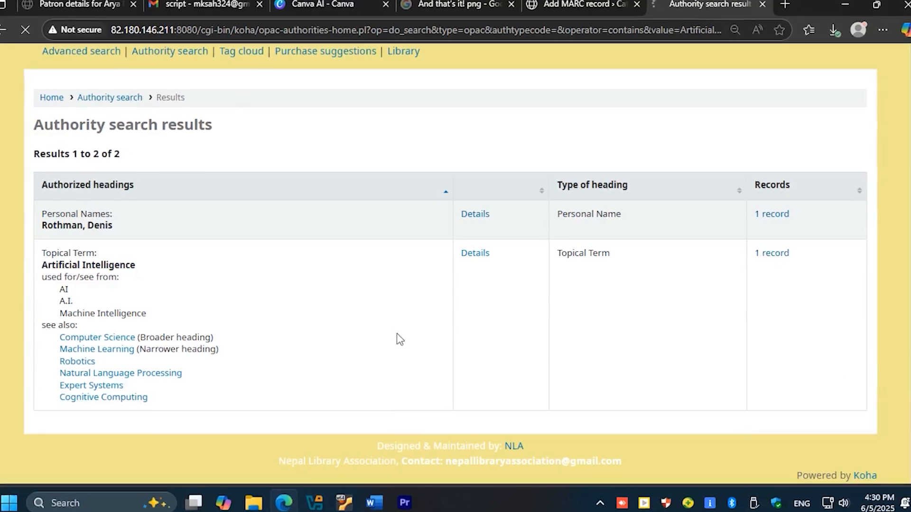
{"action": "scroll", "coordinate": [385, 317], "scroll_direction": "down", "scroll_amount": 4}
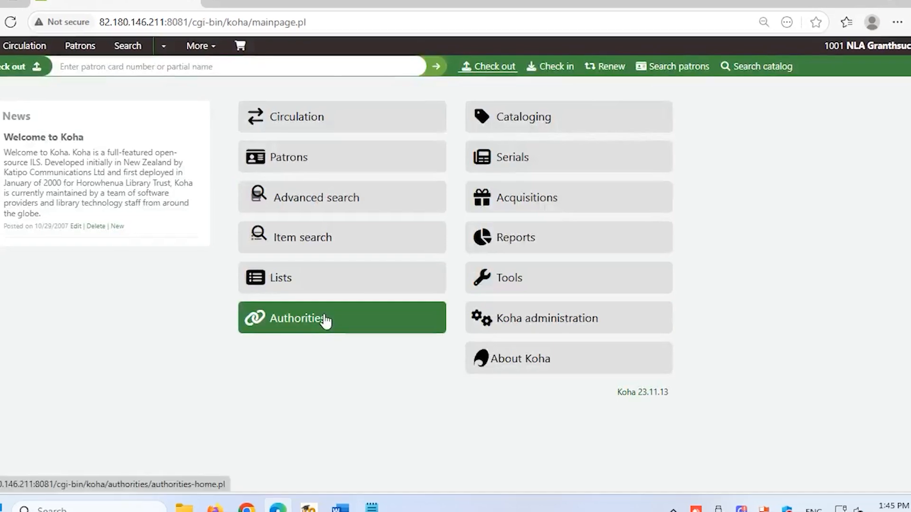
Start a new Topical Term authority record in the Authorities module
{"action": "left_click", "coordinate": [326, 319]}
{"action": "left_click", "coordinate": [236, 129]}
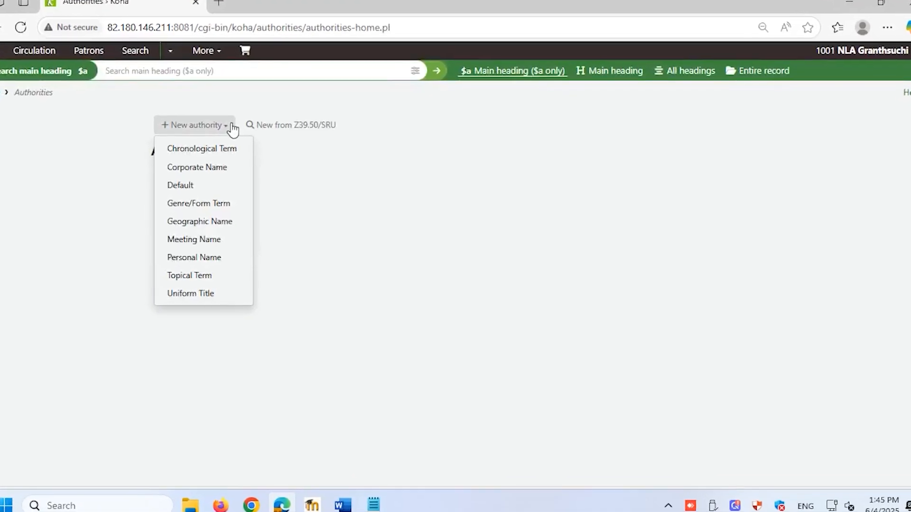
{"action": "left_click", "coordinate": [214, 276]}
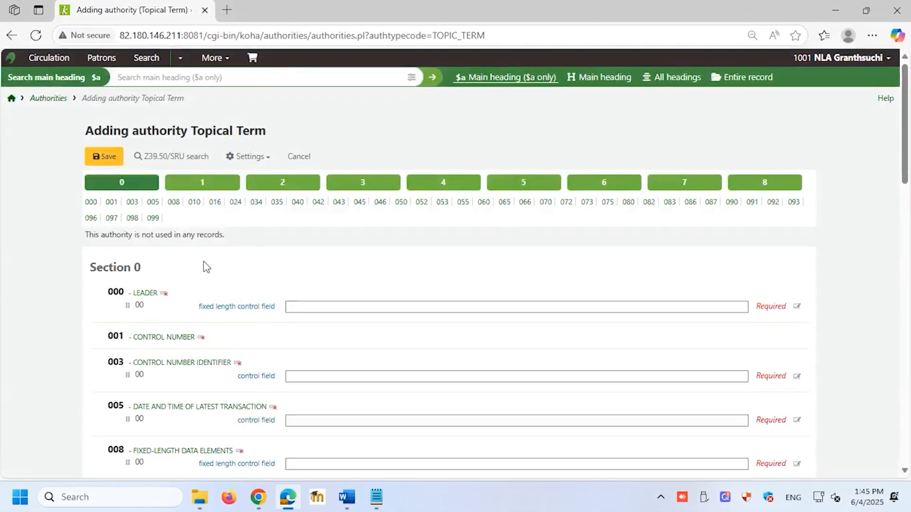
Fill the control fields 000, 003, 005 and 008 with their default values and the original cataloging agency in 040 with OSt
{"action": "scroll", "coordinate": [288, 244], "scroll_direction": "down", "scroll_amount": 3}
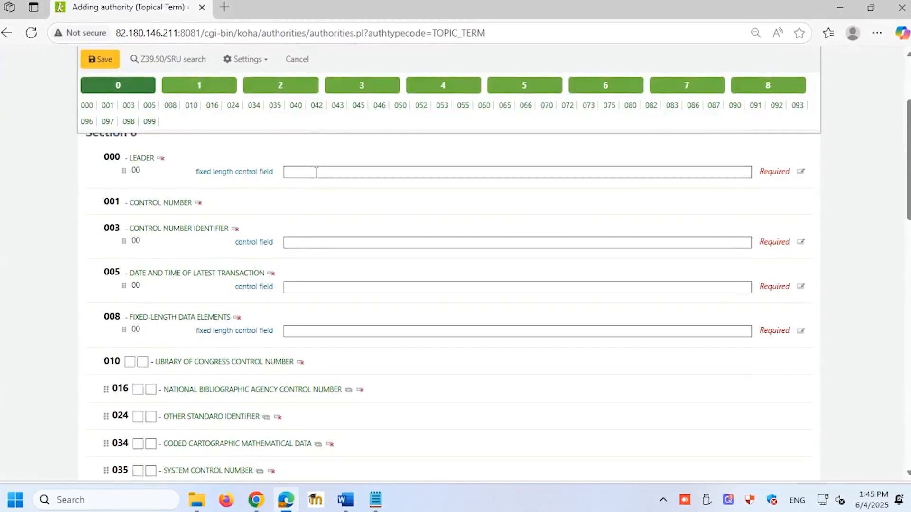
{"action": "left_click", "coordinate": [316, 173]}
{"action": "left_click", "coordinate": [307, 242]}
{"action": "left_click", "coordinate": [301, 287]}
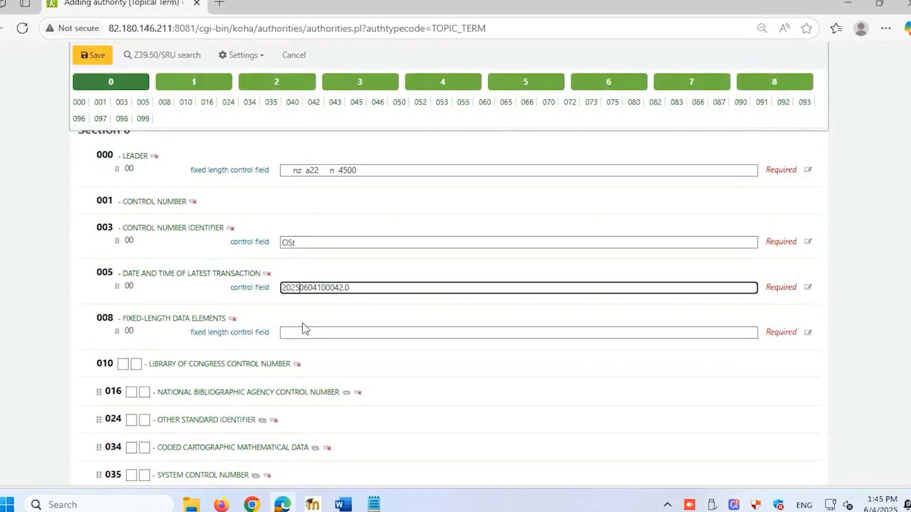
{"action": "left_click", "coordinate": [303, 330]}
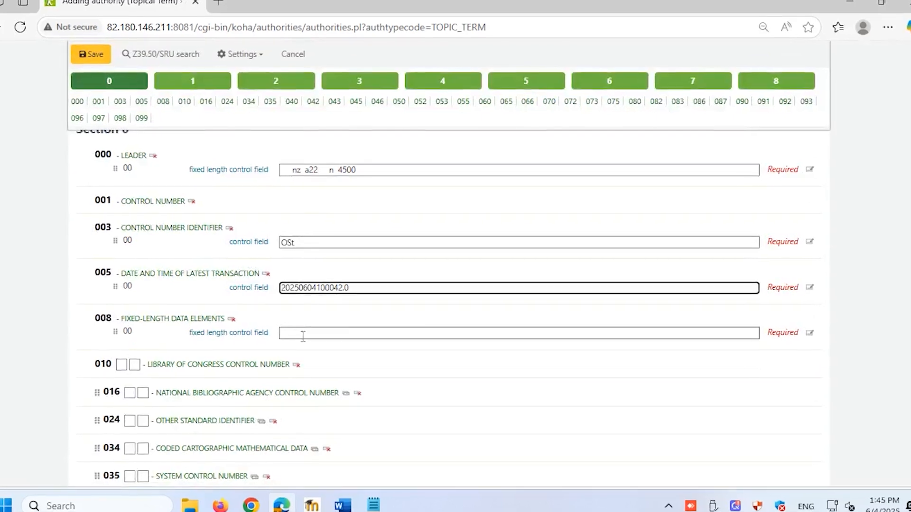
{"action": "scroll", "coordinate": [302, 327], "scroll_direction": "down", "scroll_amount": 5}
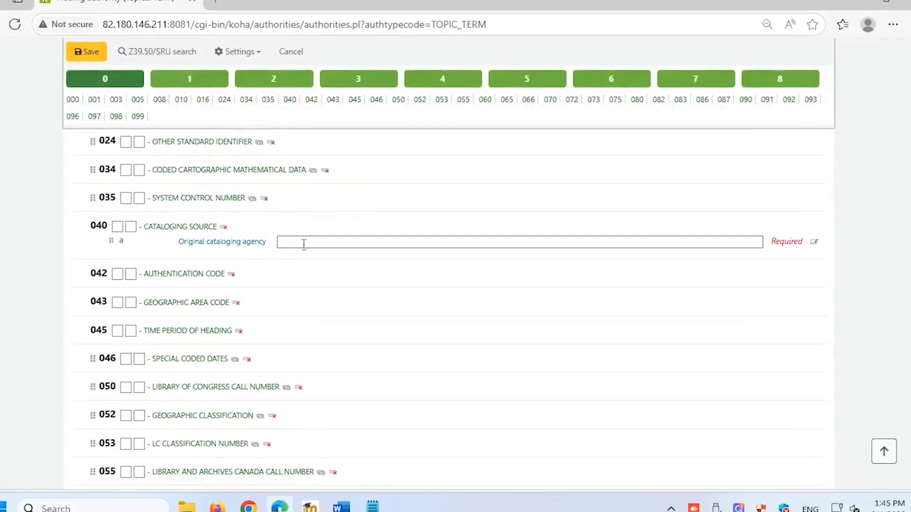
{"action": "left_click", "coordinate": [304, 244]}
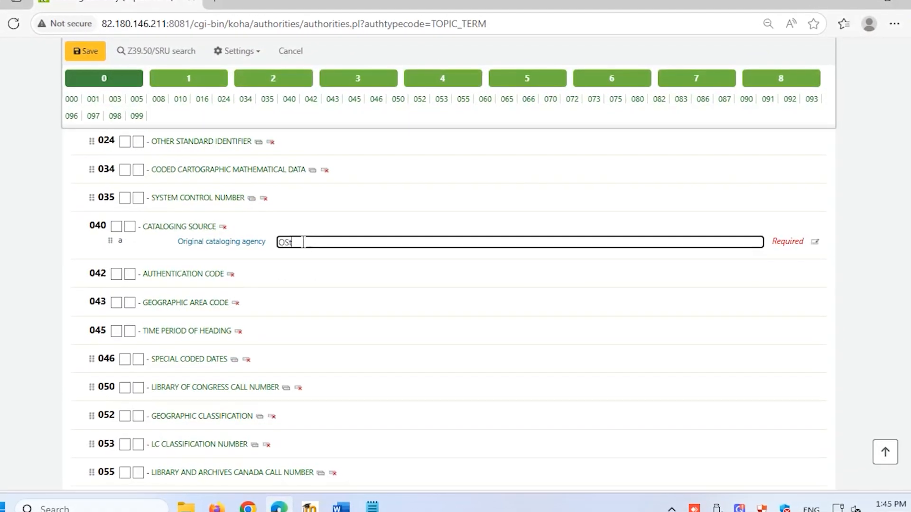
Set the topical term in heading field 150 to Robotics and save the authority record
{"action": "left_click", "coordinate": [195, 80]}
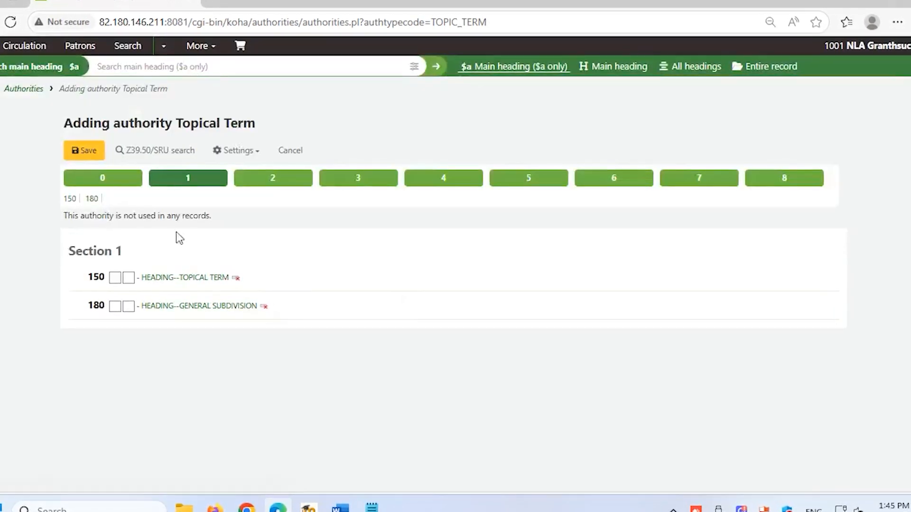
{"action": "left_click", "coordinate": [170, 278]}
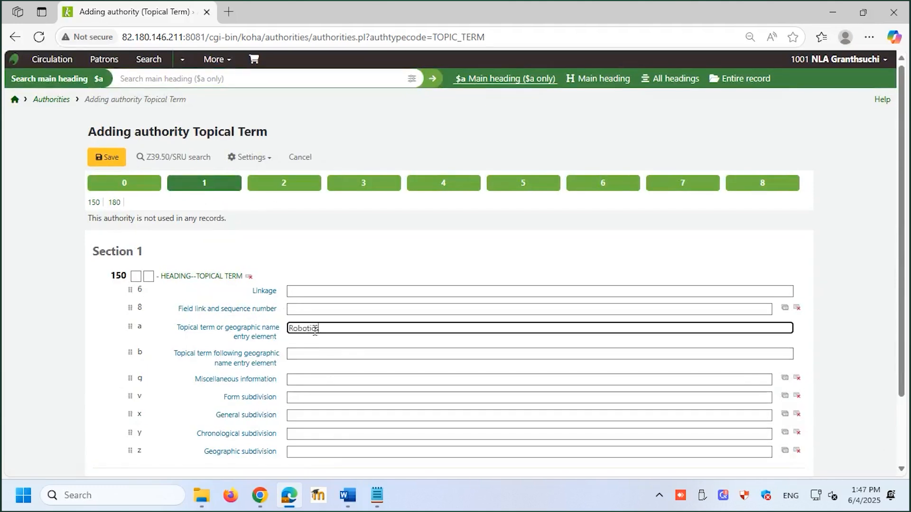
{"action": "left_click", "coordinate": [112, 161]}
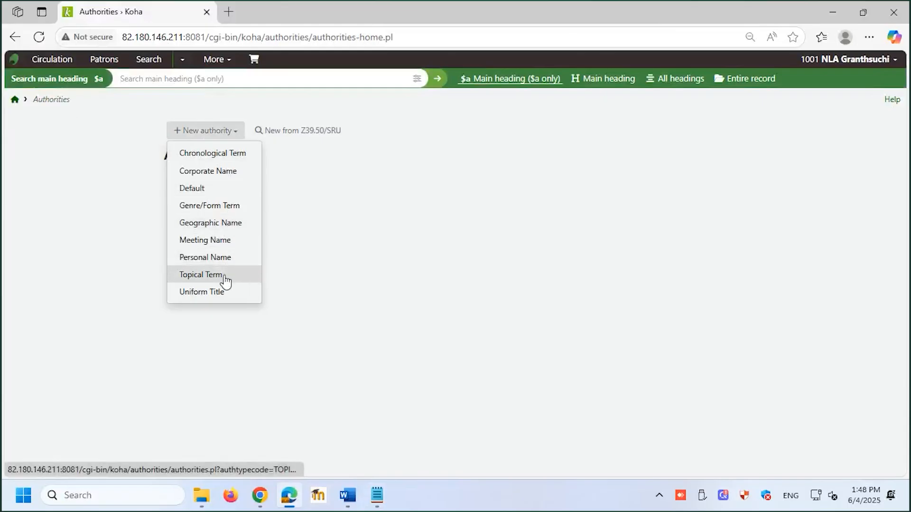
Start another Topical Term authority and fill fields 000, 003, 005, 008 and 040 with their default values
{"action": "left_click", "coordinate": [224, 278]}
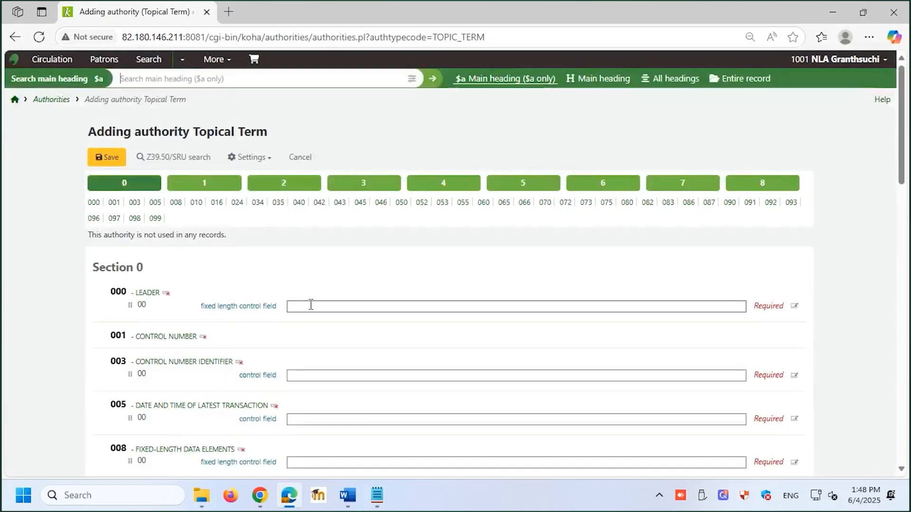
{"action": "left_click", "coordinate": [311, 306]}
{"action": "left_click", "coordinate": [310, 375]}
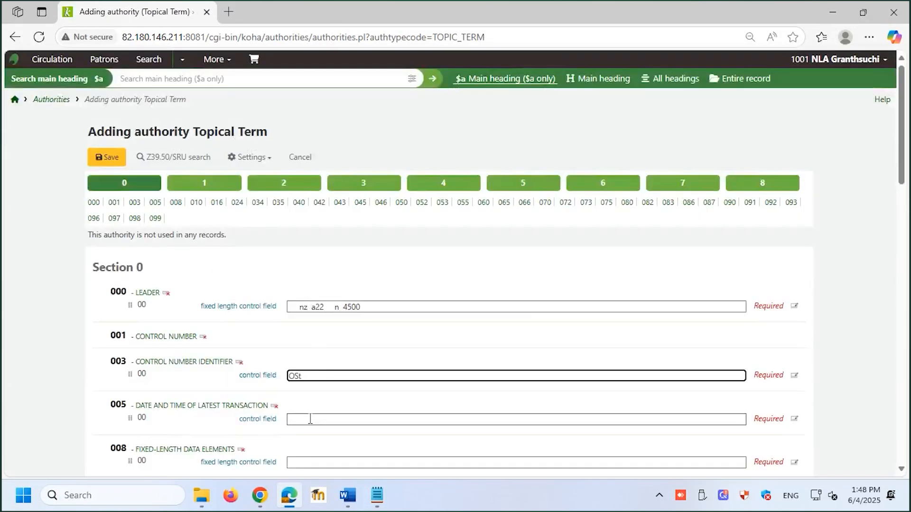
{"action": "left_click", "coordinate": [309, 420]}
{"action": "scroll", "coordinate": [311, 413], "scroll_direction": "down", "scroll_amount": 4}
{"action": "left_click", "coordinate": [318, 263]}
{"action": "left_click", "coordinate": [298, 442]}
Enter Artificial Intelligence as the topical term in heading field 150
{"action": "left_click", "coordinate": [204, 88]}
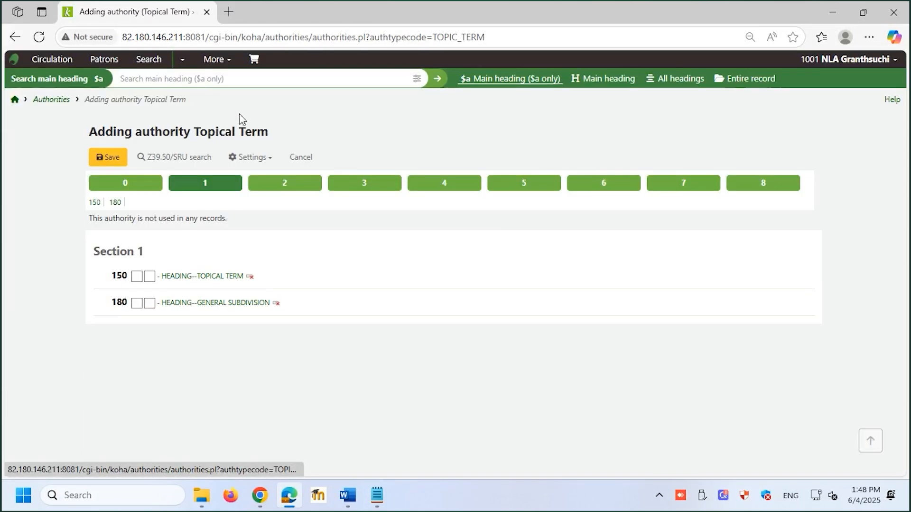
{"action": "left_click", "coordinate": [186, 278]}
{"action": "left_click", "coordinate": [328, 329]}
{"action": "type", "text": "Artificial Intelligence"}
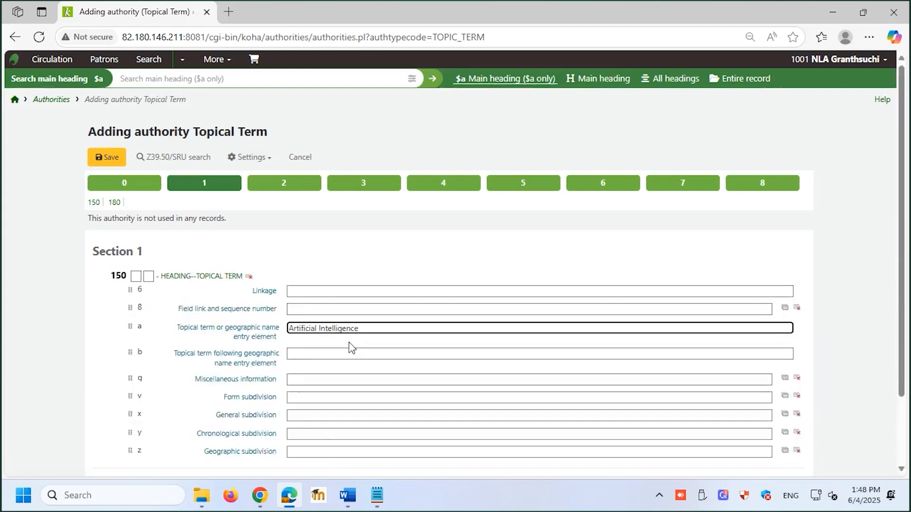
Enter AI as the topical term in the 450 see-from tracing
{"action": "left_click", "coordinate": [437, 188]}
{"action": "left_click", "coordinate": [318, 361]}
{"action": "type", "text": "AI"}
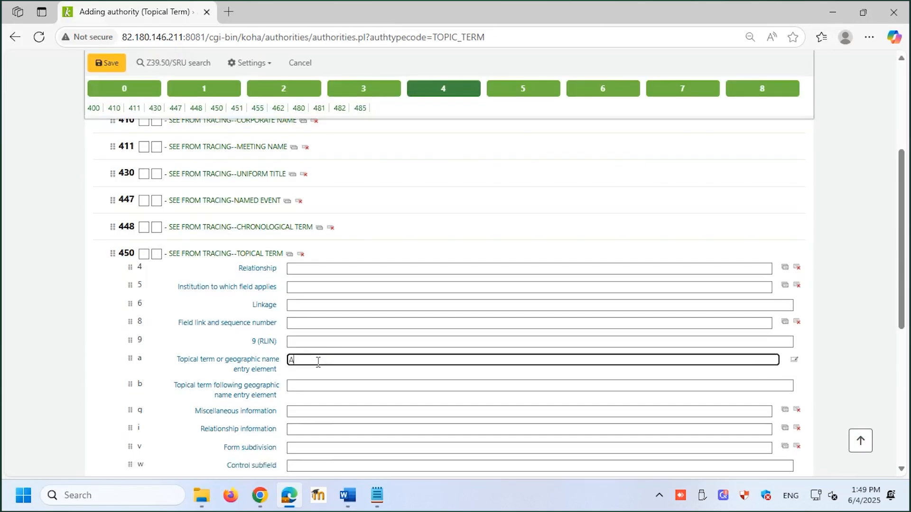
Repeat the 450 see-from tracing and enter Machine Intelligence as the topical term of a repeated field
{"action": "left_click", "coordinate": [289, 255]}
{"action": "scroll", "coordinate": [305, 301], "scroll_direction": "down", "scroll_amount": 5}
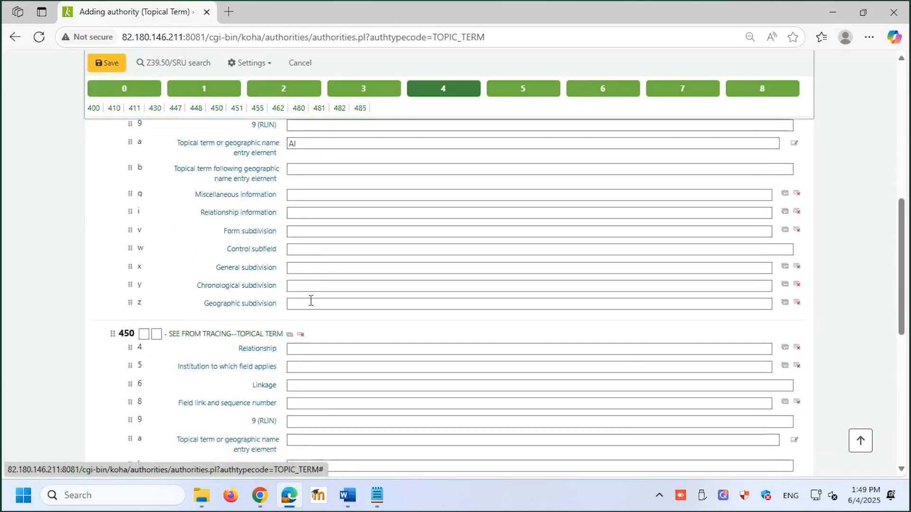
{"action": "type", "text": "Machine Intelligence"}
{"action": "scroll", "coordinate": [328, 356], "scroll_direction": "down", "scroll_amount": 2}
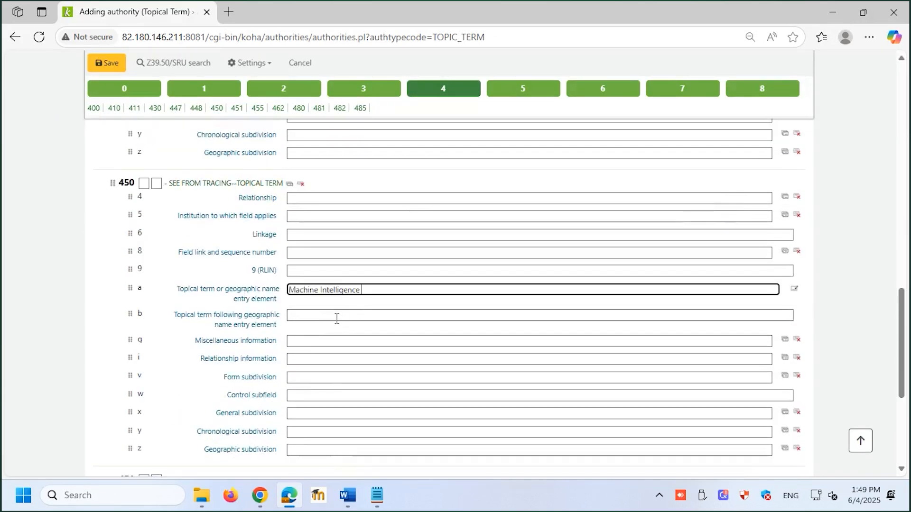
{"action": "scroll", "coordinate": [337, 318], "scroll_direction": "down", "scroll_amount": 3}
{"action": "scroll", "coordinate": [336, 321], "scroll_direction": "up", "scroll_amount": 3}
Search the topical term authorities for a main heading that is exactly Computer Science, for the 550 see-also tracing
{"action": "left_click", "coordinate": [522, 94]}
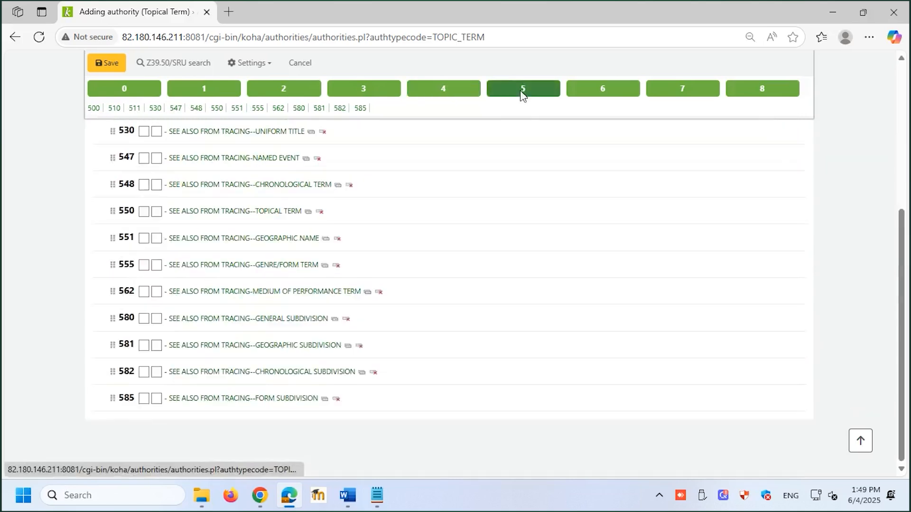
{"action": "left_click", "coordinate": [225, 212]}
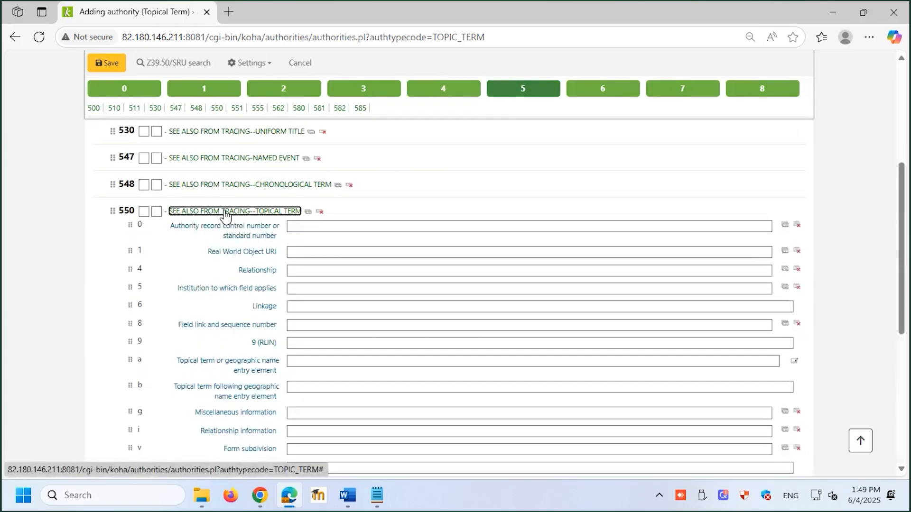
{"action": "left_click", "coordinate": [794, 362]}
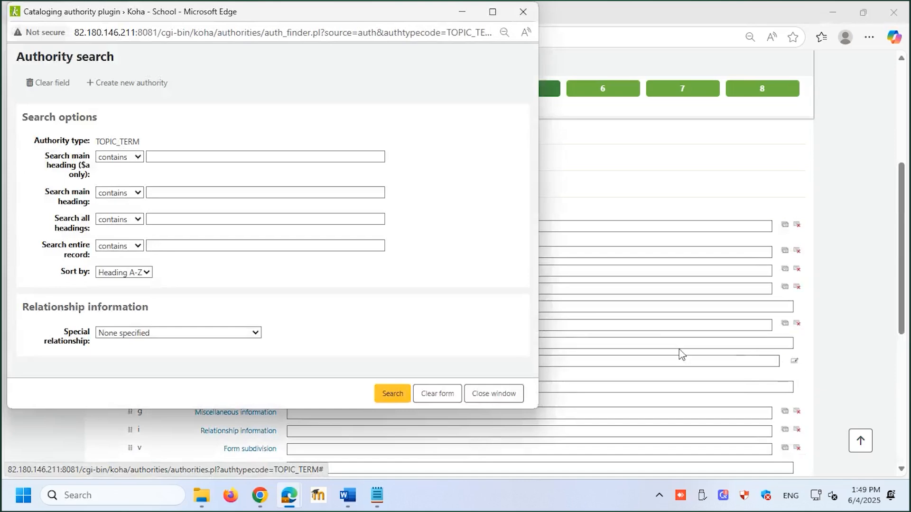
{"action": "left_click", "coordinate": [200, 157]}
{"action": "type", "text": "com"}
{"action": "left_click", "coordinate": [191, 172]}
{"action": "left_click", "coordinate": [392, 393]}
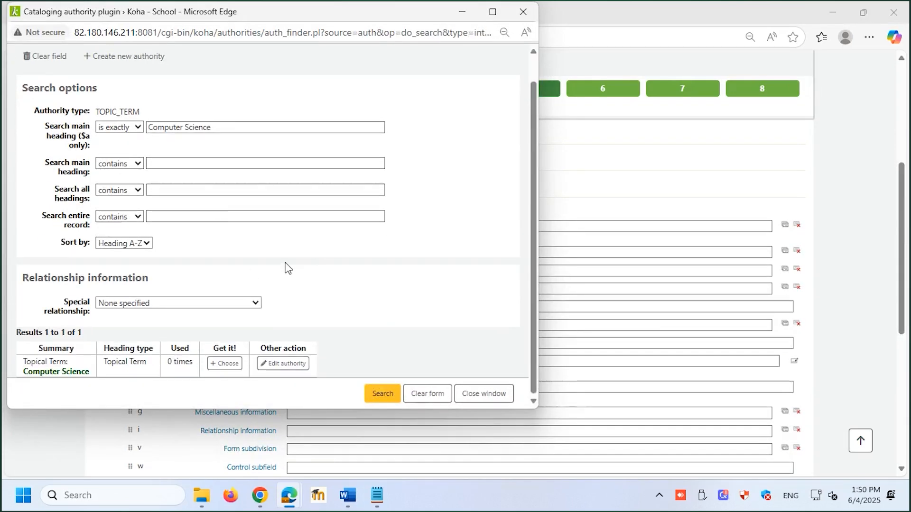
Set the special relationship to g - Broader term and link the Computer Science authority to the 550 tracing
{"action": "left_click", "coordinate": [176, 304]}
{"action": "left_click", "coordinate": [177, 205]}
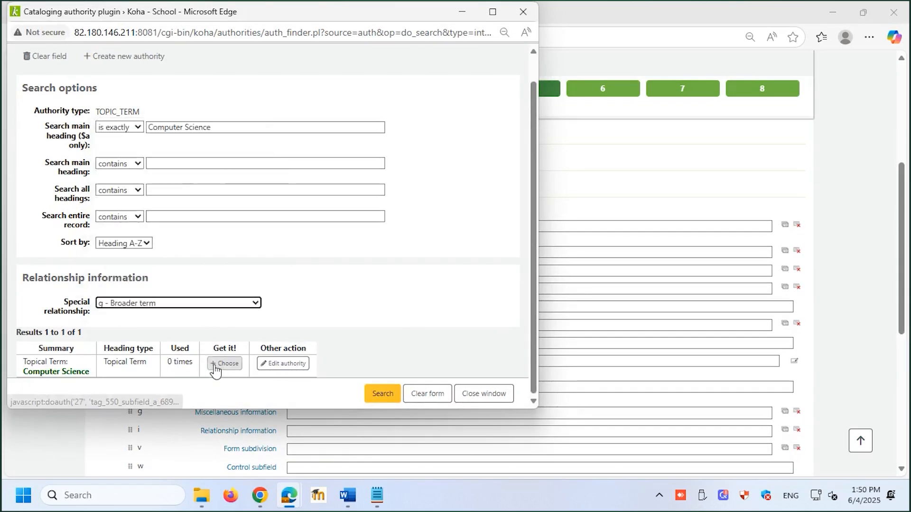
{"action": "left_click", "coordinate": [223, 364]}
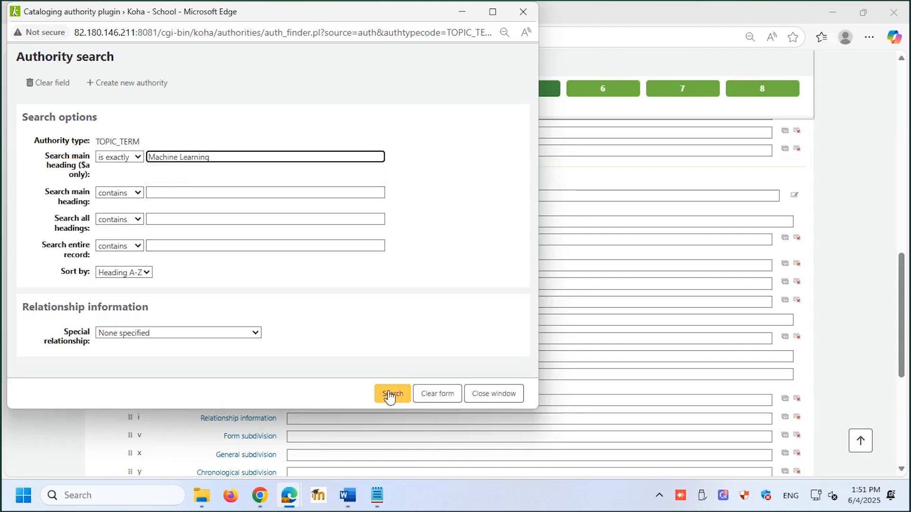
Search the authorities for exactly Machine Learning and set its special relationship to narrower term
{"action": "left_click", "coordinate": [389, 396]}
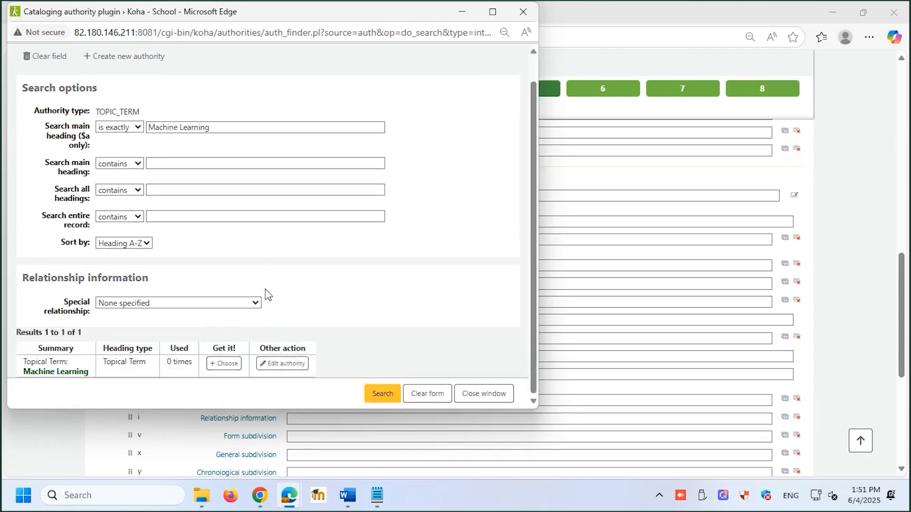
{"action": "left_click", "coordinate": [257, 303]}
{"action": "left_click", "coordinate": [163, 223]}
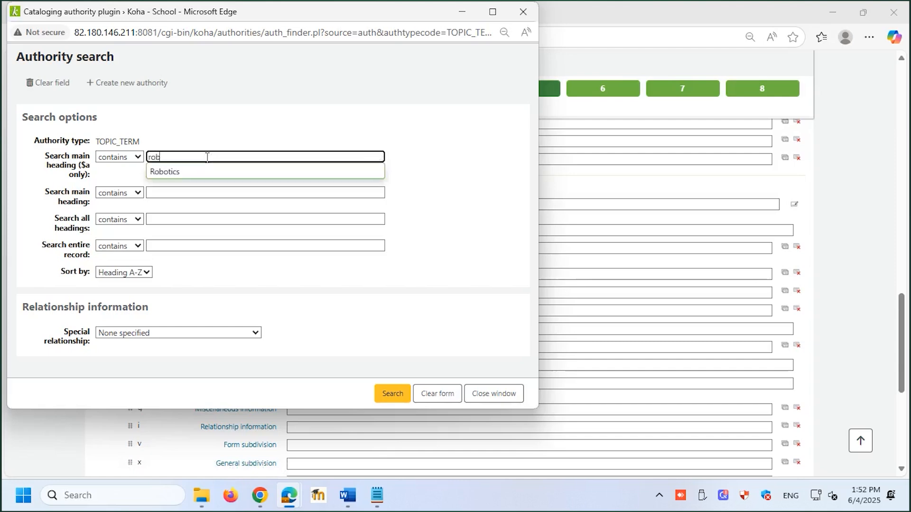
Search the topical term authorities for Robotics to use in a further 550 see-also tracing
{"action": "left_click", "coordinate": [199, 171]}
{"action": "key", "text": "Return"}
{"action": "left_click", "coordinate": [199, 308]}
{"action": "scroll", "coordinate": [145, 149], "scroll_direction": "down", "scroll_amount": 7}
{"action": "scroll", "coordinate": [146, 150], "scroll_direction": "up", "scroll_amount": 6}
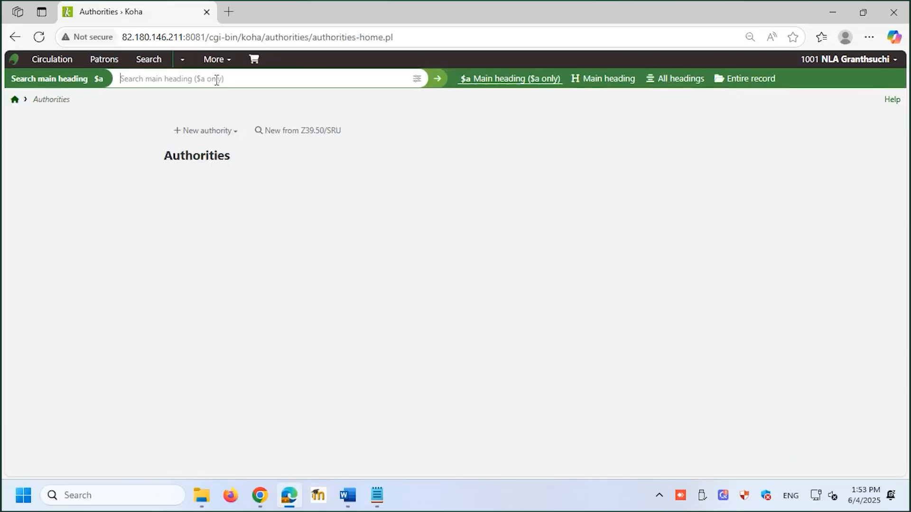
{"action": "left_click", "coordinate": [216, 80]}
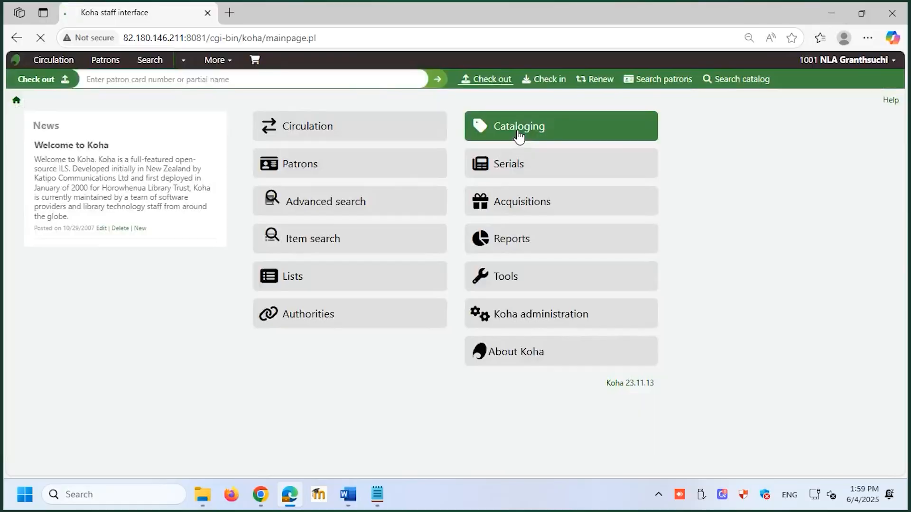
Start a new MARC record with the FA framework in Cataloging and fill the 000 leader and 008 field with default values
{"action": "left_click", "coordinate": [517, 131]}
{"action": "left_click", "coordinate": [263, 381]}
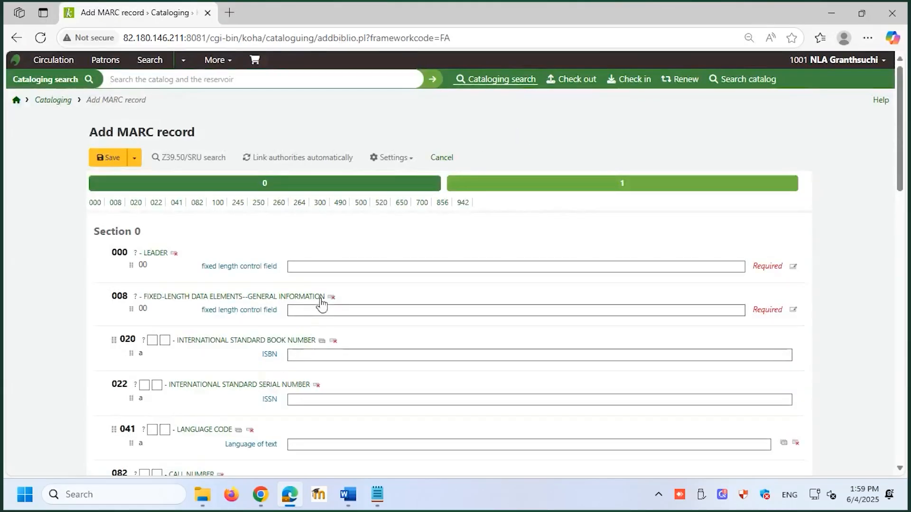
{"action": "left_click", "coordinate": [314, 269]}
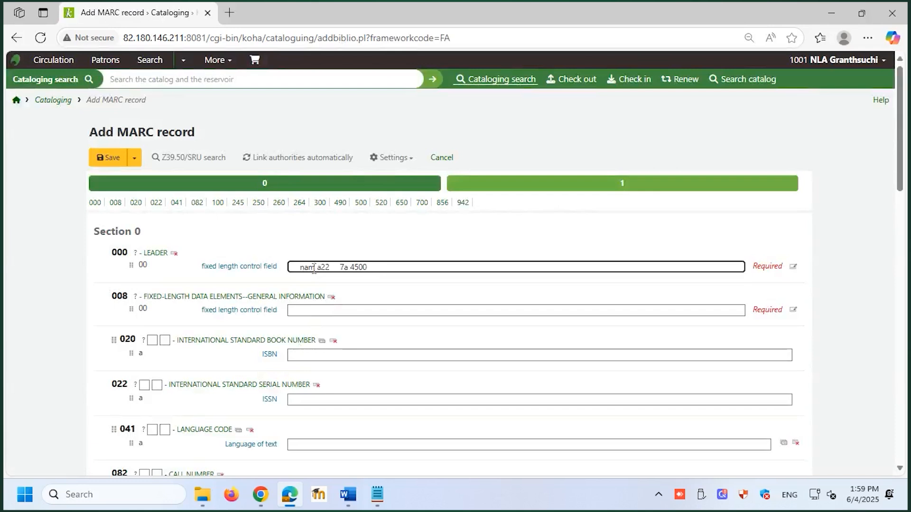
{"action": "left_click", "coordinate": [306, 308]}
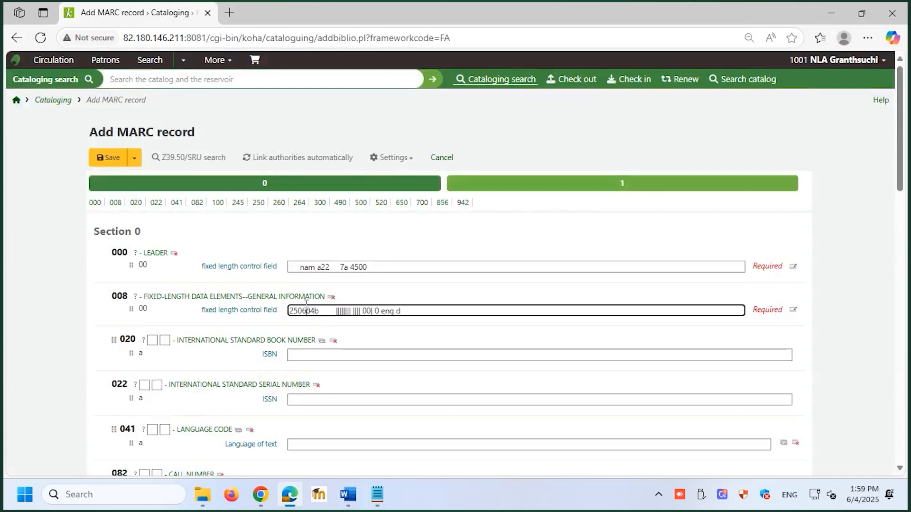
{"action": "left_click", "coordinate": [322, 355]}
{"action": "right_click", "coordinate": [323, 357]}
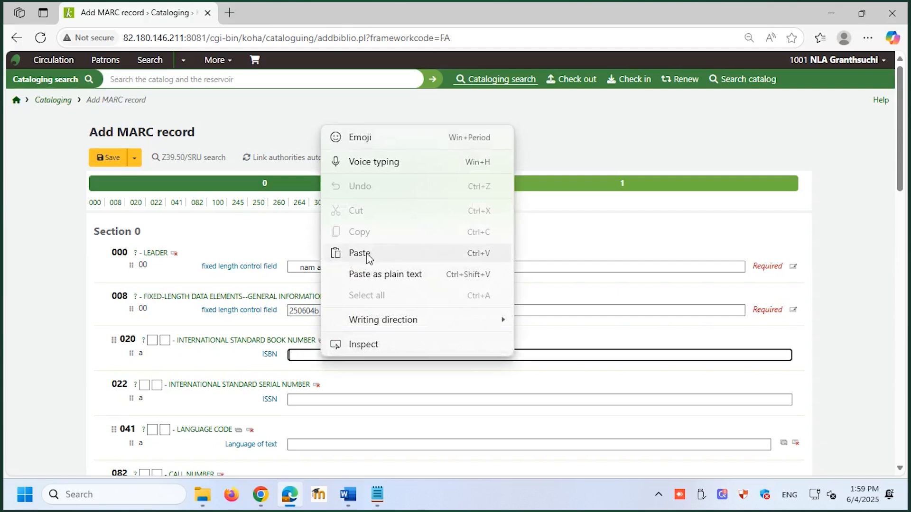
{"action": "left_click", "coordinate": [368, 254]}
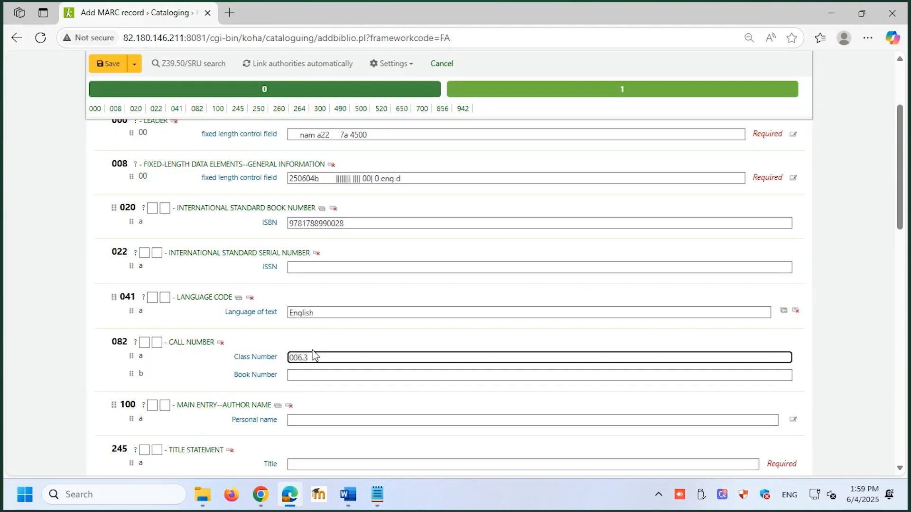
{"action": "left_click", "coordinate": [308, 373]}
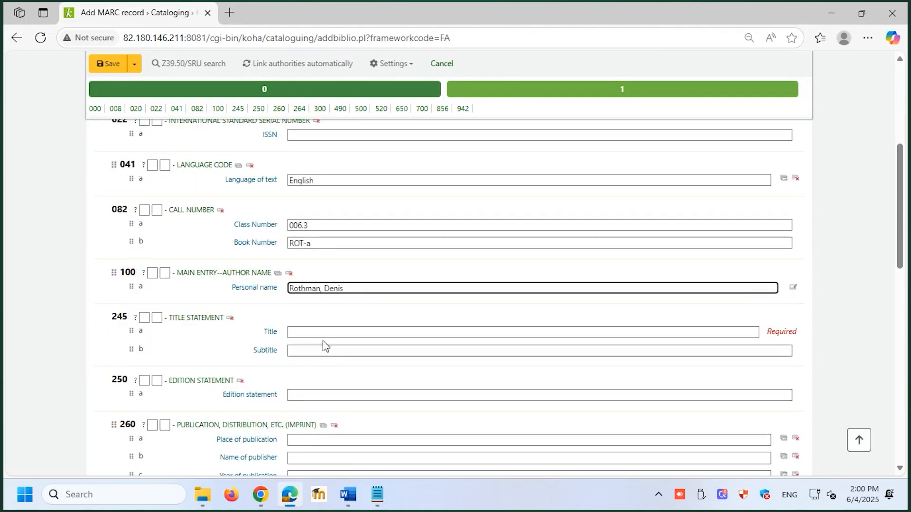
Fill in the main author's name, the title Artificial Intelligence By Example and the edition statement 2nd ed
{"action": "left_click", "coordinate": [324, 332]}
{"action": "right_click", "coordinate": [320, 332]}
{"action": "left_click", "coordinate": [355, 224]}
{"action": "scroll", "coordinate": [332, 346], "scroll_direction": "down", "scroll_amount": 1}
{"action": "left_click", "coordinate": [322, 331]}
{"action": "type", "text": "2nd"}
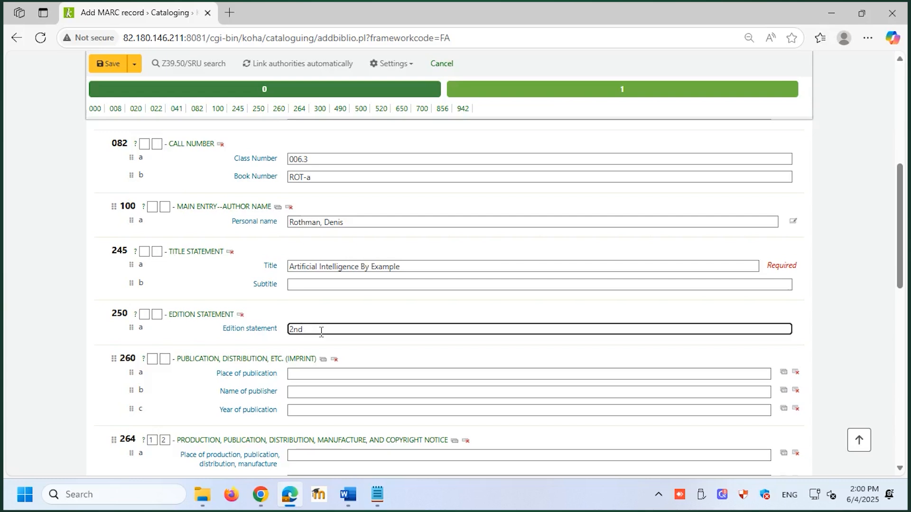
{"action": "type", "text": " ed."}
Set the 260 imprint to place United Kingdom, publisher Packt Publishing and year 2018
{"action": "left_click", "coordinate": [315, 373]}
{"action": "type", "text": "United Kingdom"}
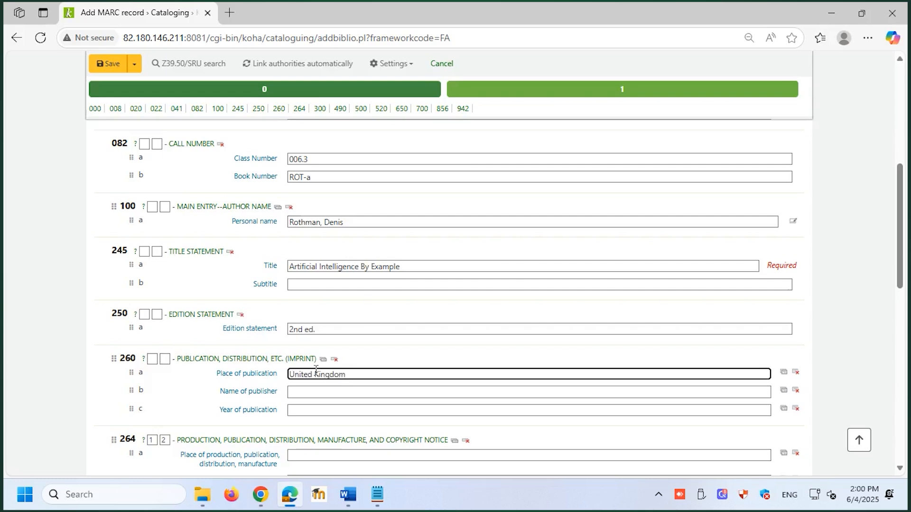
{"action": "left_click", "coordinate": [310, 392]}
{"action": "type", "text": "Packt Publishing"}
{"action": "left_click", "coordinate": [301, 410]}
{"action": "type", "text": "2020"}
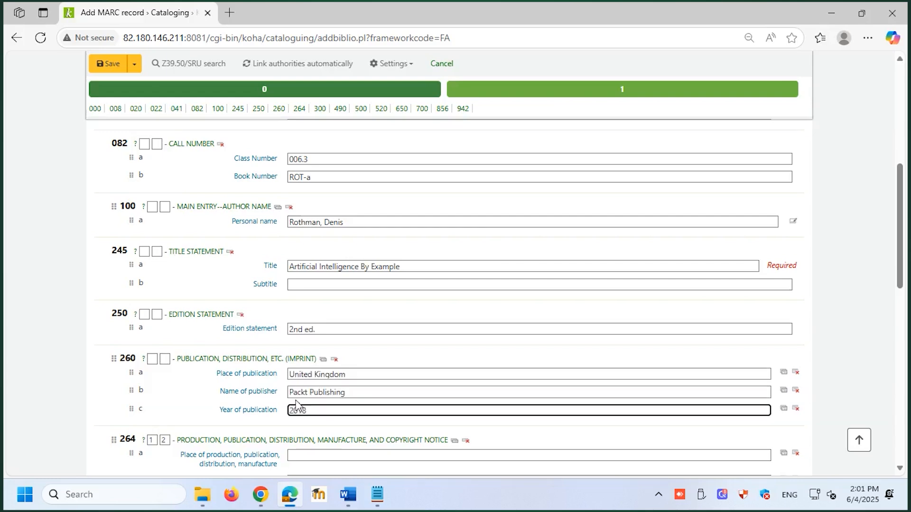
Fill the 650 keyword fields with the authorized topical terms Computer Science and Artificial Intelligence from authority searches
{"action": "scroll", "coordinate": [309, 332], "scroll_direction": "down", "scroll_amount": 10}
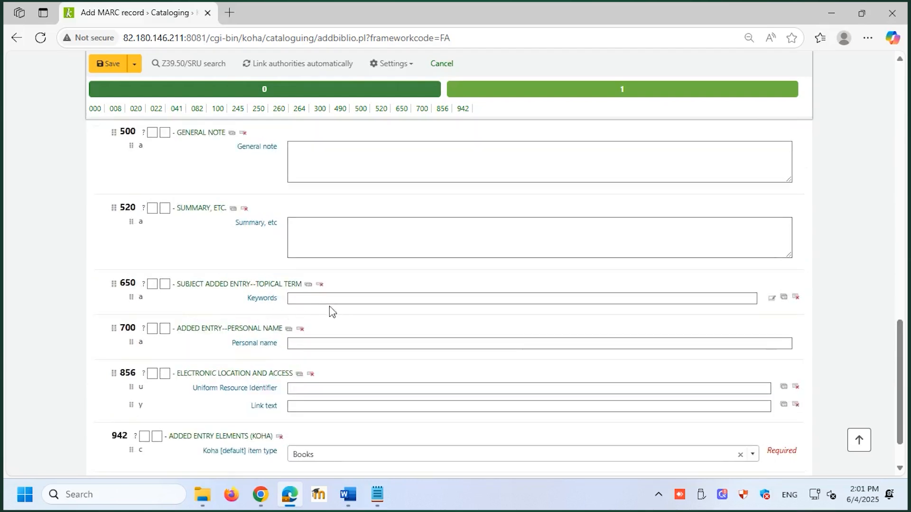
{"action": "left_click", "coordinate": [772, 298]}
{"action": "type", "text": "Comp"}
{"action": "left_click", "coordinate": [188, 174]}
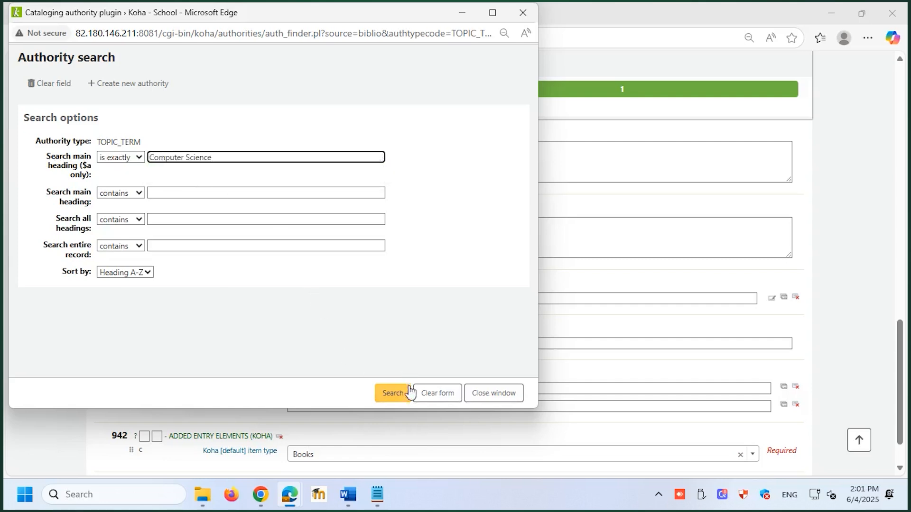
{"action": "left_click", "coordinate": [398, 394]}
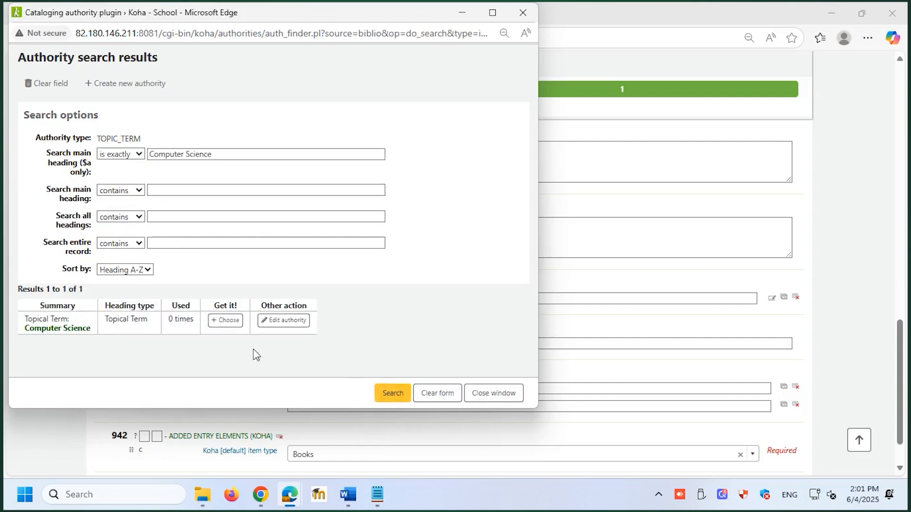
{"action": "left_click", "coordinate": [211, 324]}
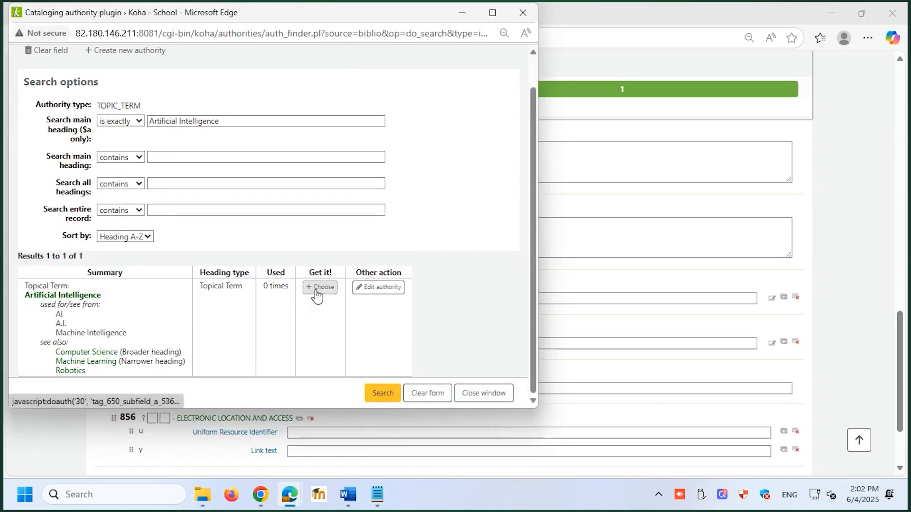
{"action": "left_click", "coordinate": [315, 294]}
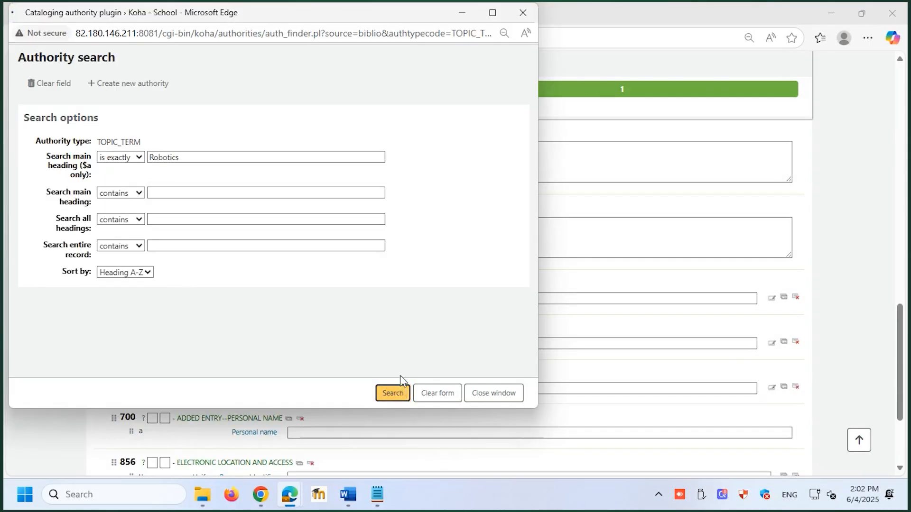
{"action": "left_click", "coordinate": [400, 391]}
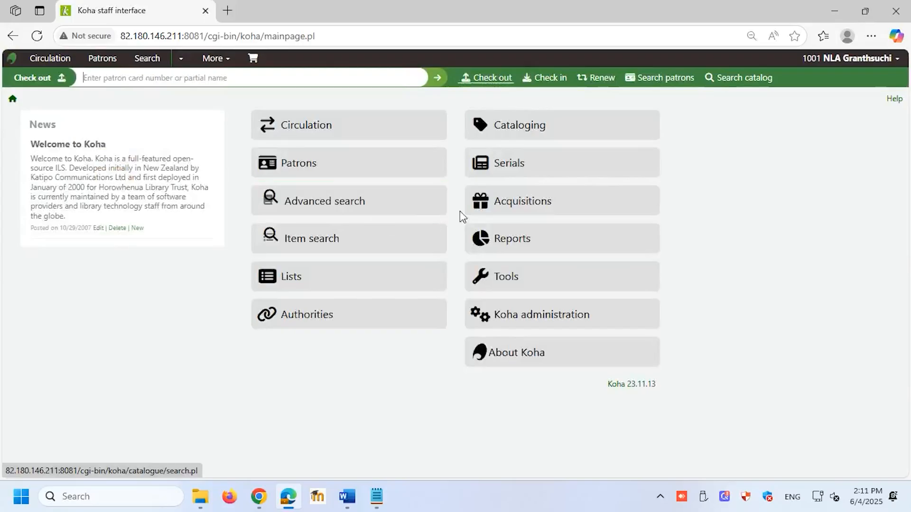
Open the MARC structure of the NLA framework, Worksheet for Books, from the Cataloging configuration
{"action": "left_click", "coordinate": [518, 126]}
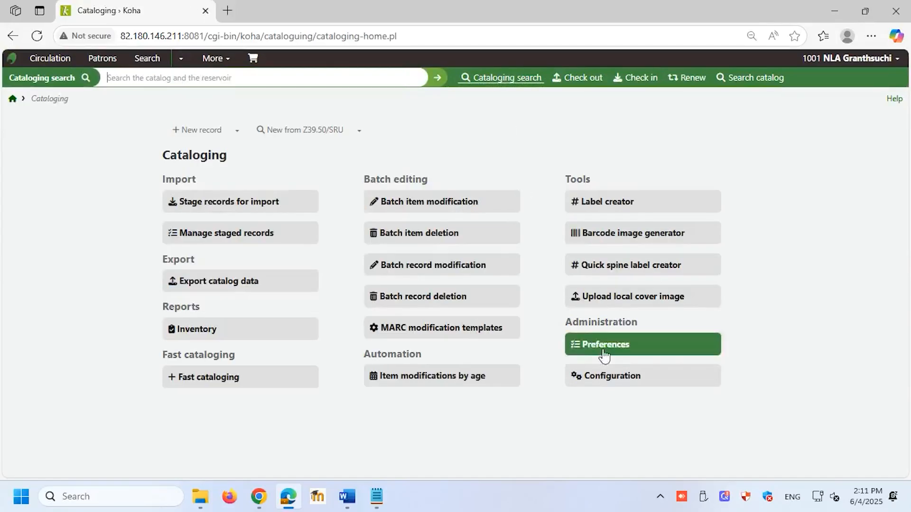
{"action": "left_click", "coordinate": [620, 380]}
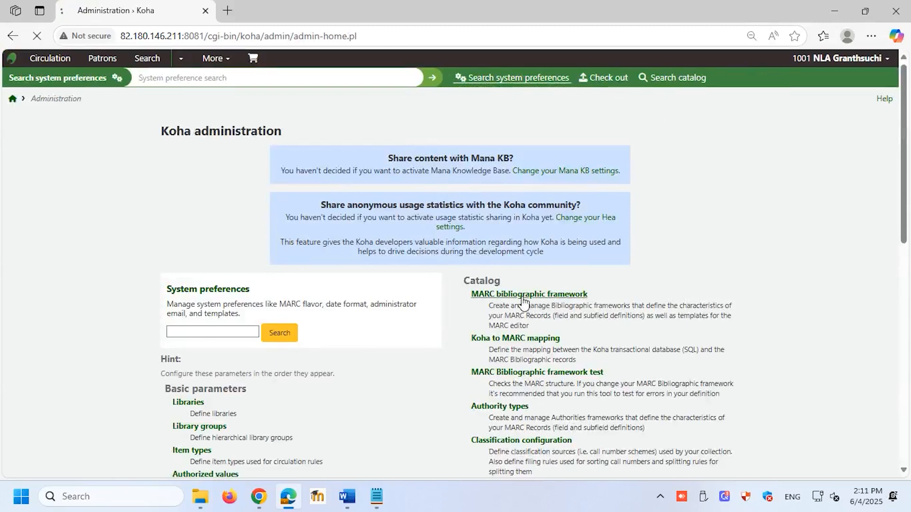
{"action": "left_click", "coordinate": [524, 299]}
{"action": "left_click", "coordinate": [775, 347]}
{"action": "left_click", "coordinate": [754, 269]}
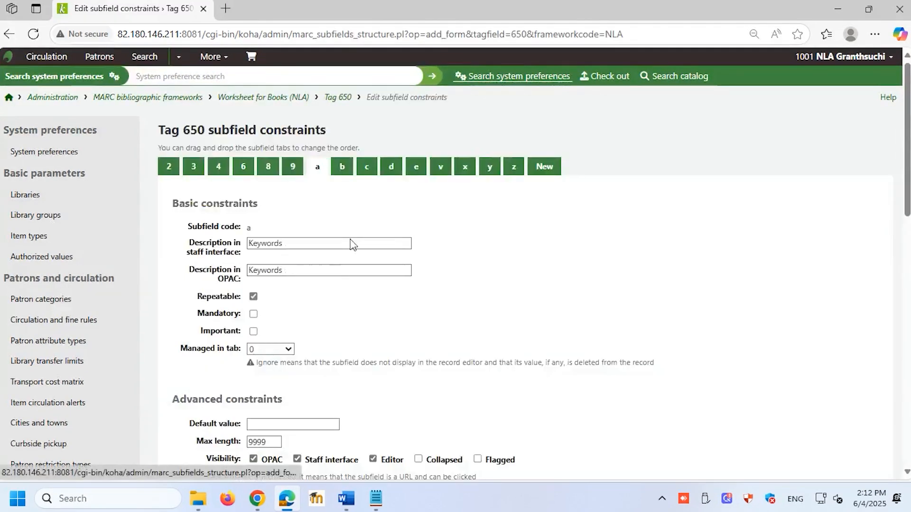
Set the thesaurus of tag 650 subfield a in the NLA framework to TOPIC_TERM and save the changes
{"action": "scroll", "coordinate": [360, 285], "scroll_direction": "down", "scroll_amount": 3}
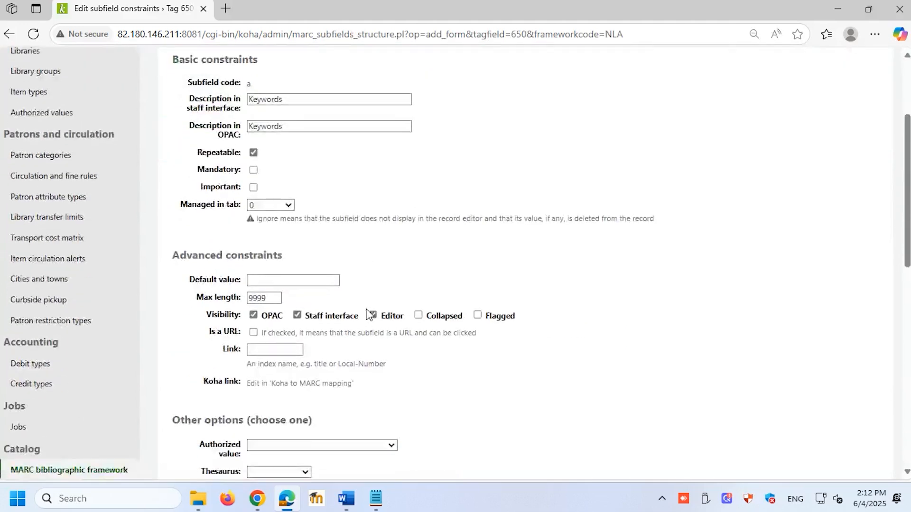
{"action": "scroll", "coordinate": [369, 313], "scroll_direction": "down", "scroll_amount": 3}
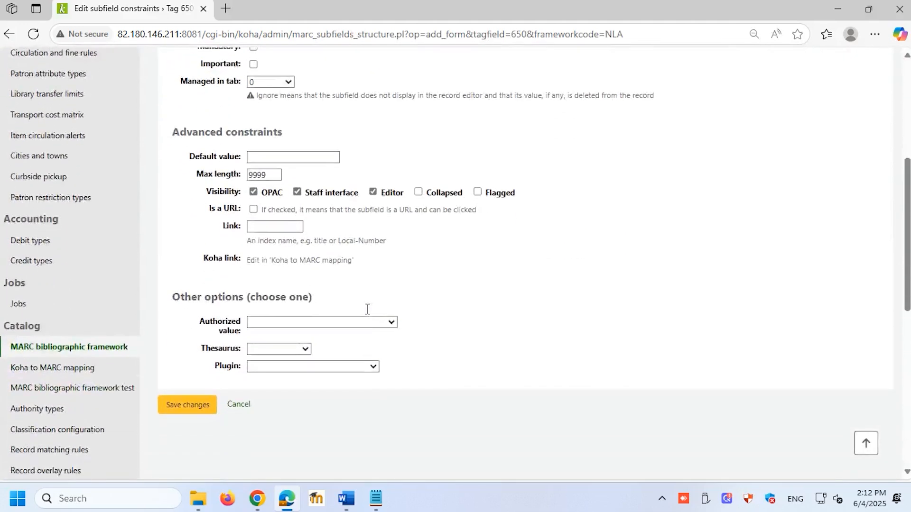
{"action": "left_click", "coordinate": [298, 349]}
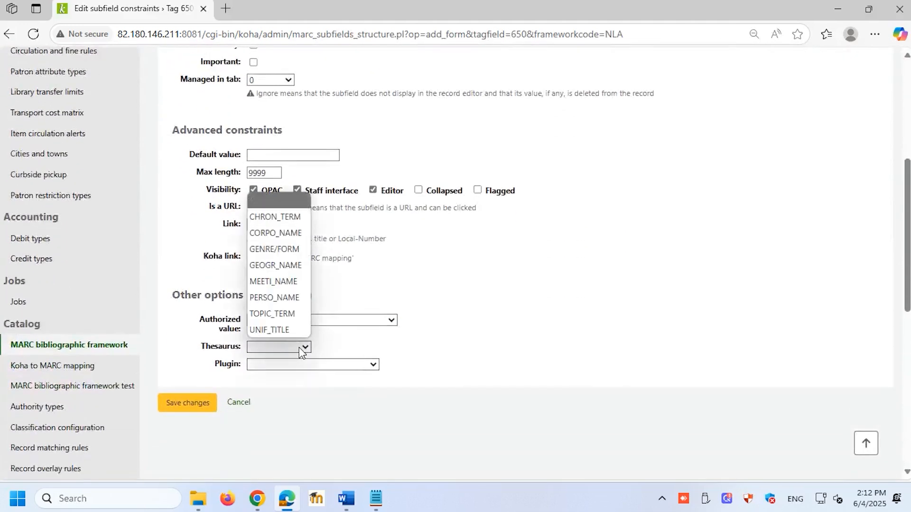
{"action": "left_click", "coordinate": [283, 315]}
{"action": "left_click", "coordinate": [180, 403]}
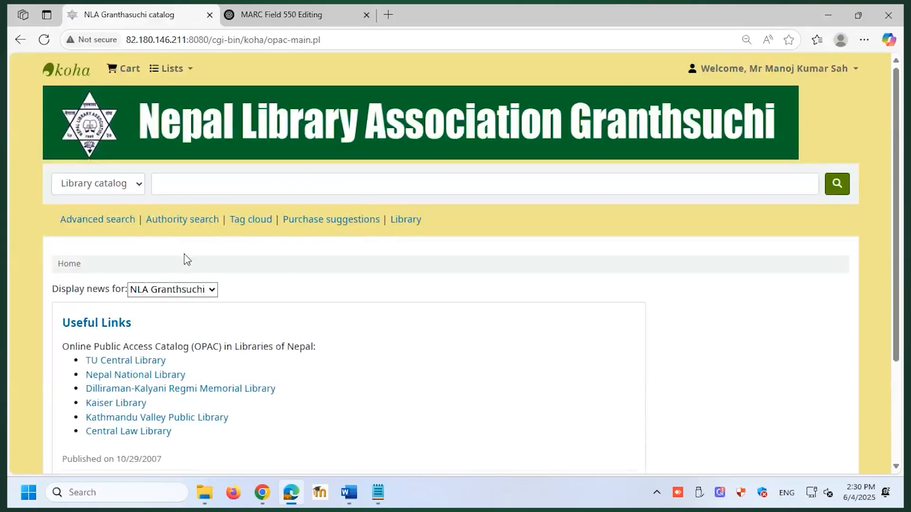
Search the OPAC authorities for headings containing Artificial Intelligence in the complete record
{"action": "left_click", "coordinate": [186, 220]}
{"action": "left_click", "coordinate": [203, 385]}
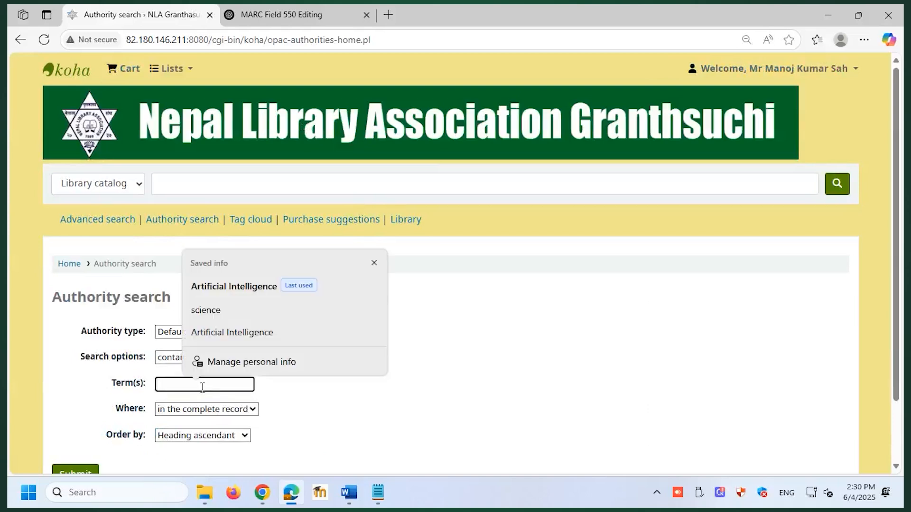
{"action": "type", "text": "Artificial Intelligence"}
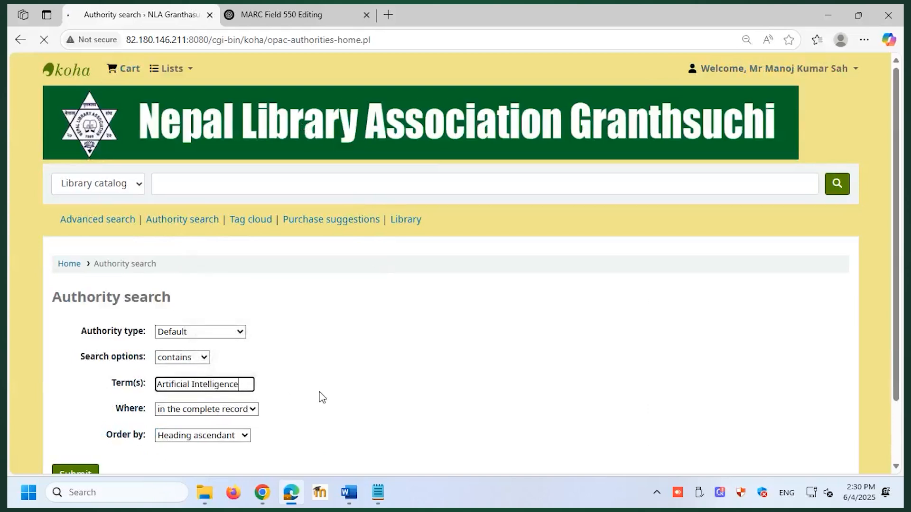
{"action": "scroll", "coordinate": [368, 327], "scroll_direction": "down", "scroll_amount": 3}
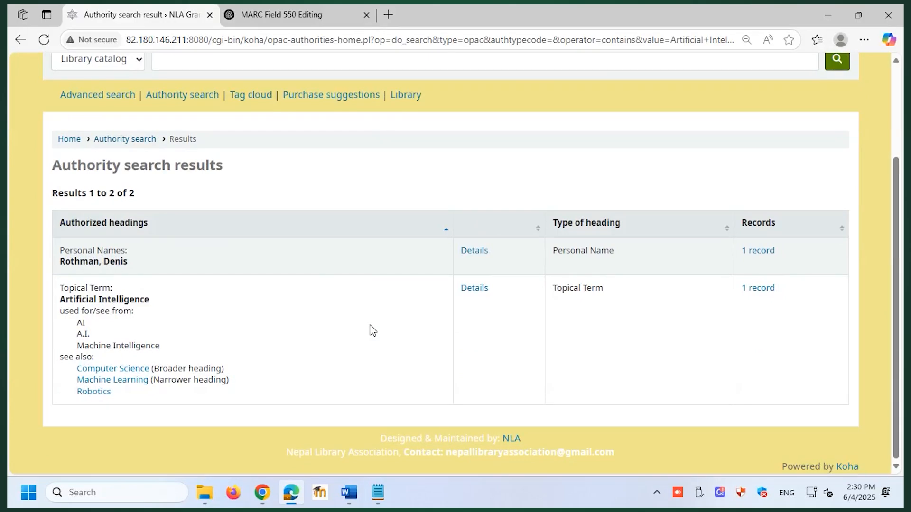
Open the book record that uses the Artificial Intelligence heading, view its author's authority record and return to the book
{"action": "left_click", "coordinate": [159, 323]}
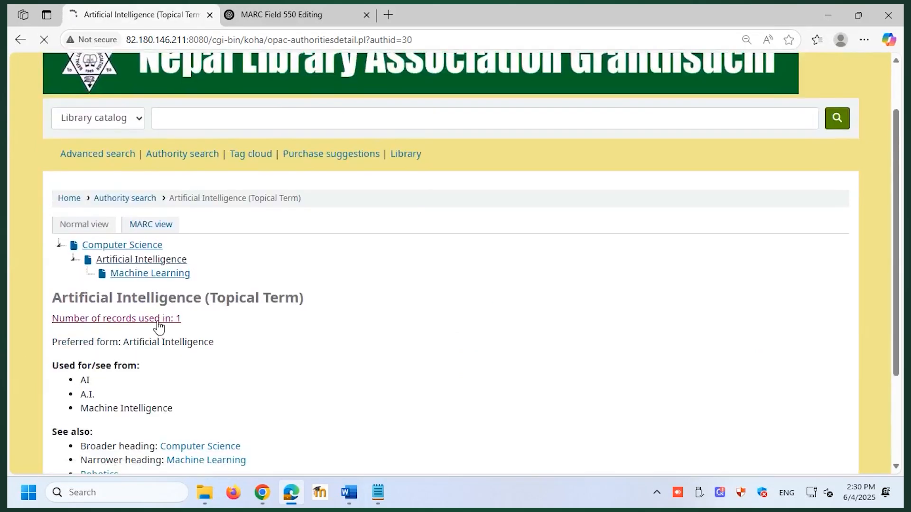
{"action": "scroll", "coordinate": [266, 326], "scroll_direction": "down", "scroll_amount": 2}
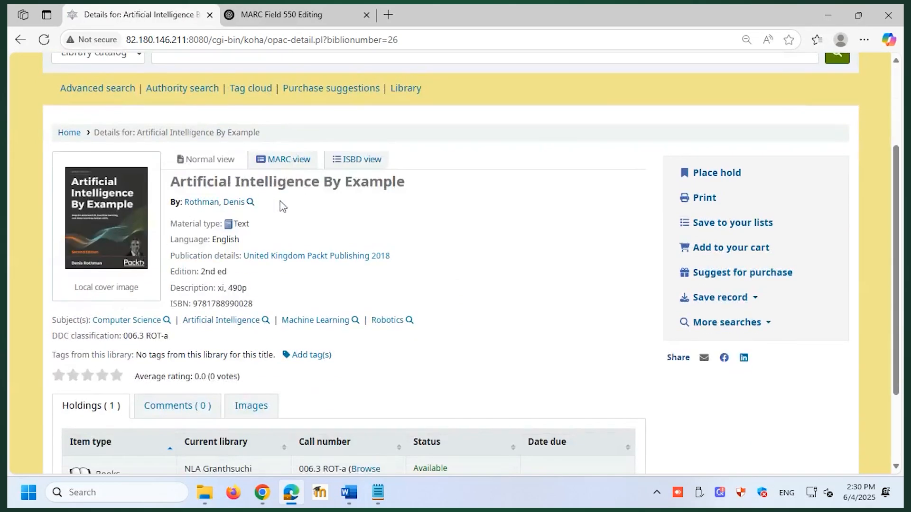
{"action": "left_click", "coordinate": [251, 203]}
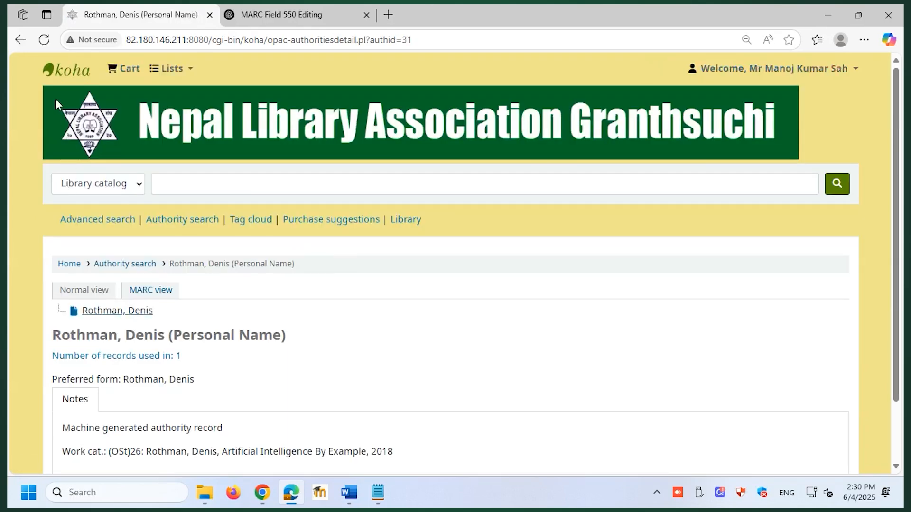
{"action": "left_click", "coordinate": [19, 40]}
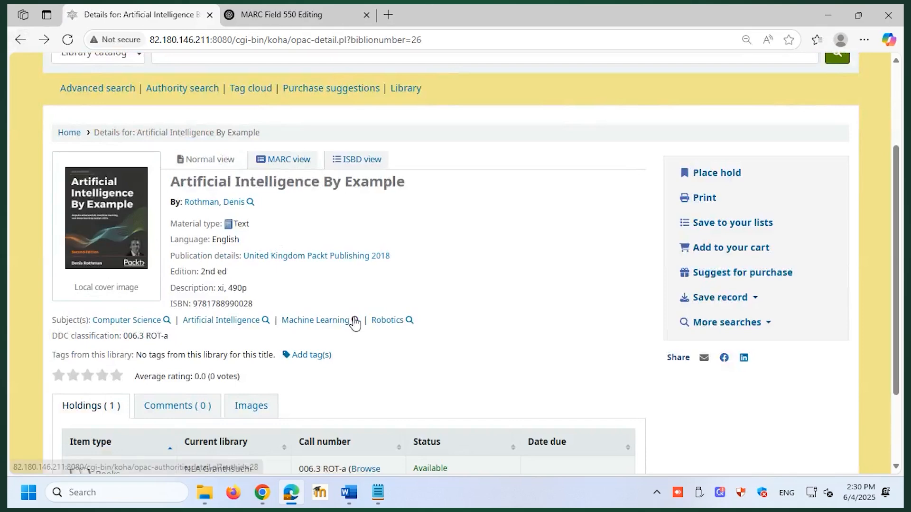
View the authority details of the book's Artificial Intelligence subject, including its used-for and see-also headings
{"action": "left_click", "coordinate": [266, 320]}
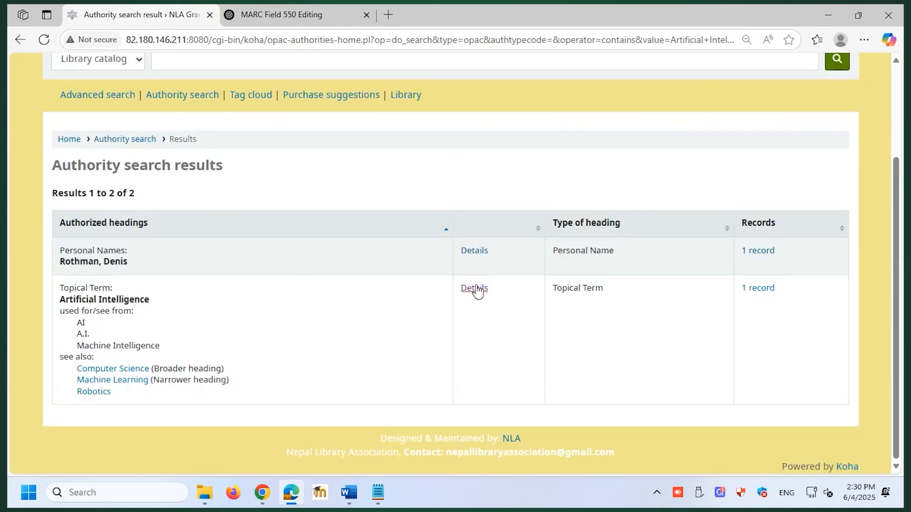
{"action": "left_click", "coordinate": [474, 289]}
{"action": "scroll", "coordinate": [362, 326], "scroll_direction": "down", "scroll_amount": 3}
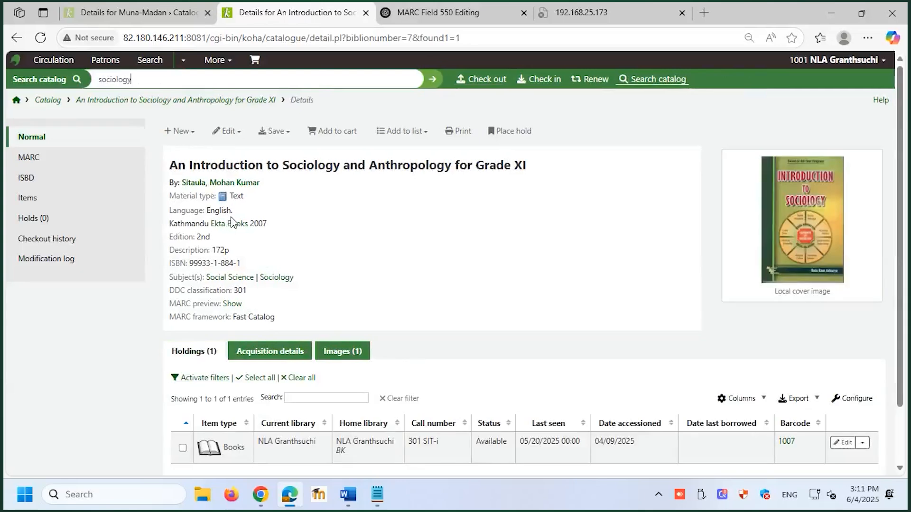
Edit the record An Introduction to Sociology and Anthropology for Grade XI and link its authorities automatically
{"action": "left_click", "coordinate": [239, 132]}
{"action": "left_click", "coordinate": [247, 157]}
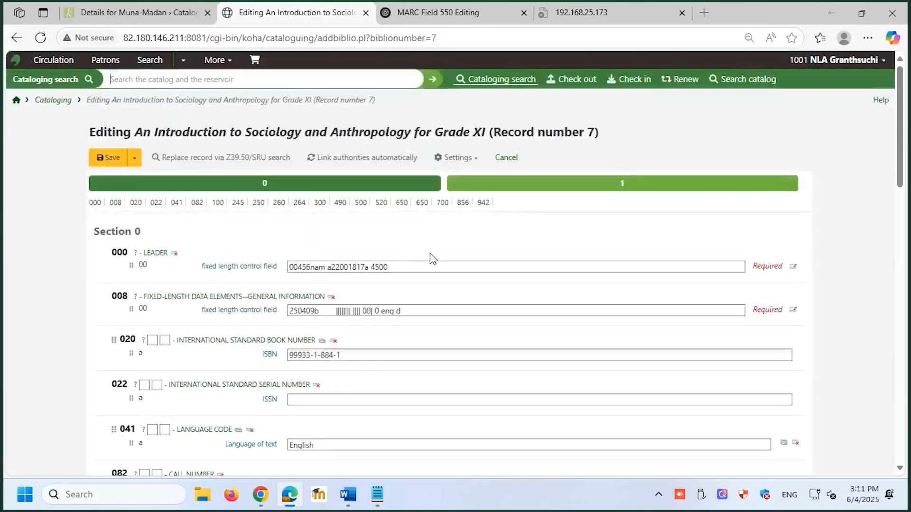
{"action": "left_click", "coordinate": [344, 158]}
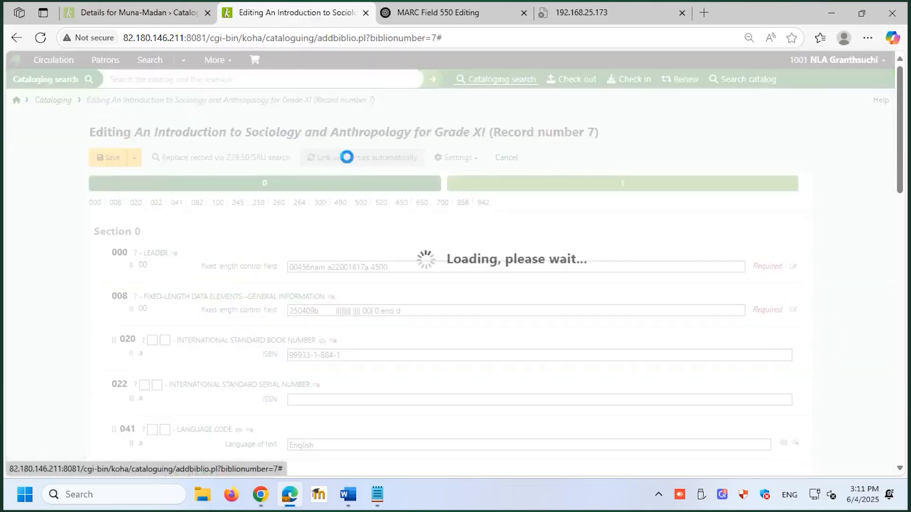
{"action": "scroll", "coordinate": [425, 261], "scroll_direction": "down", "scroll_amount": 3}
{"action": "scroll", "coordinate": [425, 260], "scroll_direction": "up", "scroll_amount": 3}
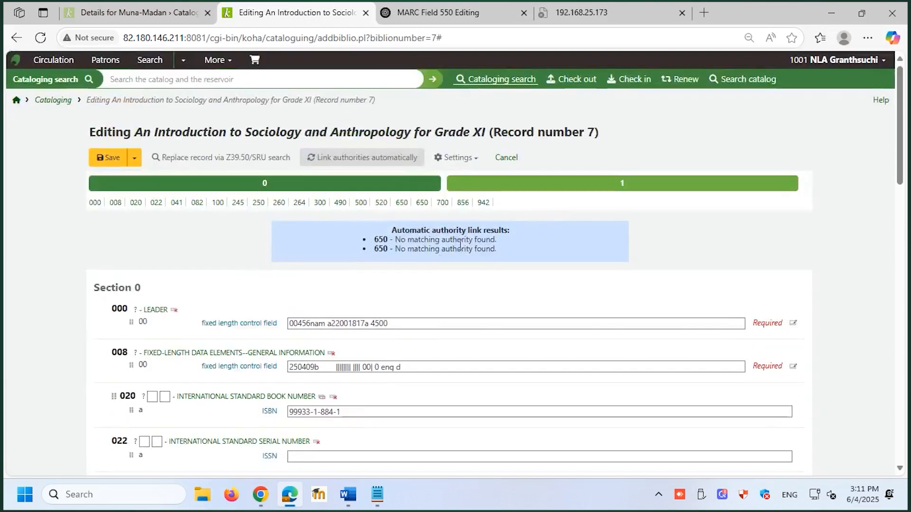
Start a new topical term authority from the Social Science 650 field and fill 000, 003, 005 and 008 with default values
{"action": "scroll", "coordinate": [406, 266], "scroll_direction": "down", "scroll_amount": 8}
{"action": "scroll", "coordinate": [399, 310], "scroll_direction": "down", "scroll_amount": 10}
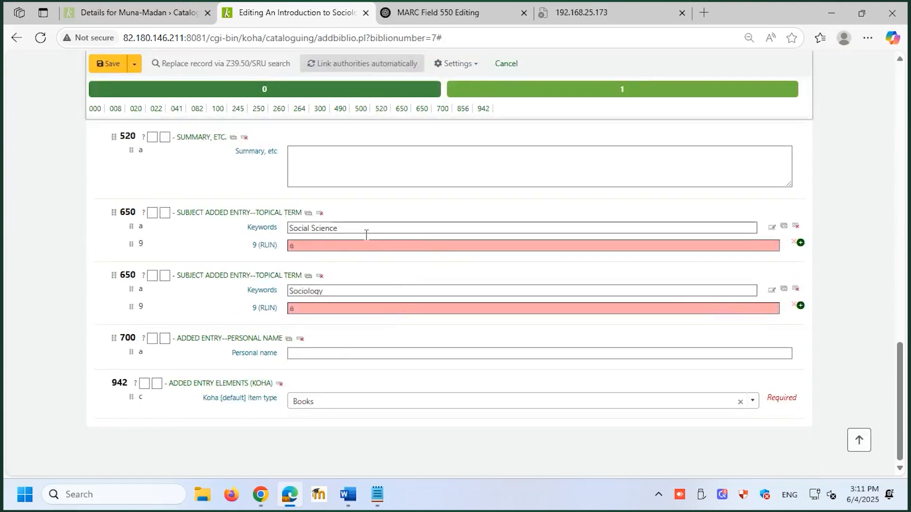
{"action": "left_click", "coordinate": [801, 244]}
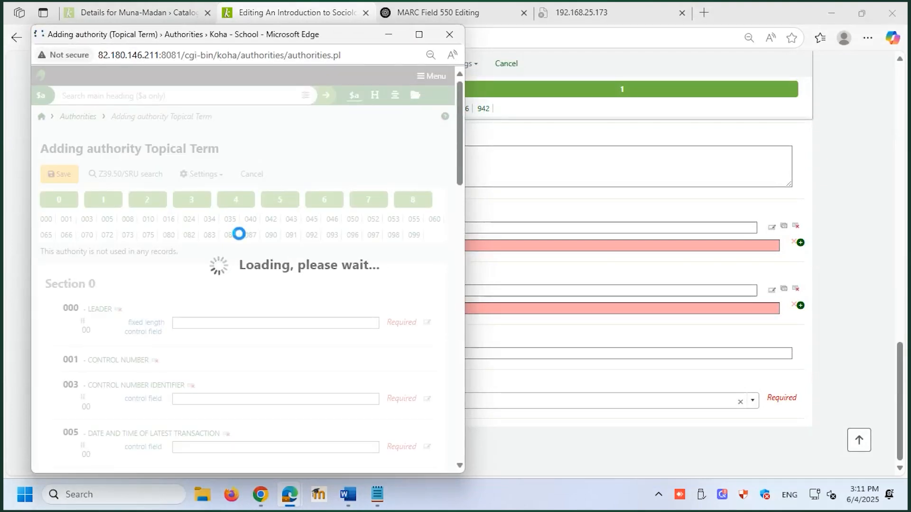
{"action": "left_click", "coordinate": [178, 323]}
{"action": "left_click", "coordinate": [195, 399]}
{"action": "scroll", "coordinate": [200, 427], "scroll_direction": "down", "scroll_amount": 3}
{"action": "left_click", "coordinate": [203, 315]}
{"action": "left_click", "coordinate": [203, 363]}
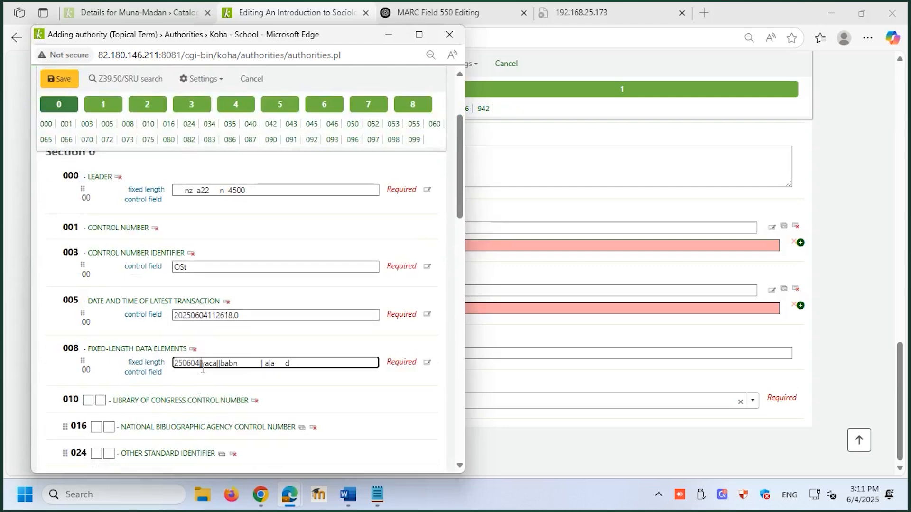
Fill the 040 original cataloging agency with OSt and save the new topical term authority
{"action": "scroll", "coordinate": [178, 358], "scroll_direction": "down", "scroll_amount": 1}
{"action": "scroll", "coordinate": [171, 360], "scroll_direction": "down", "scroll_amount": 3}
{"action": "left_click", "coordinate": [180, 350]}
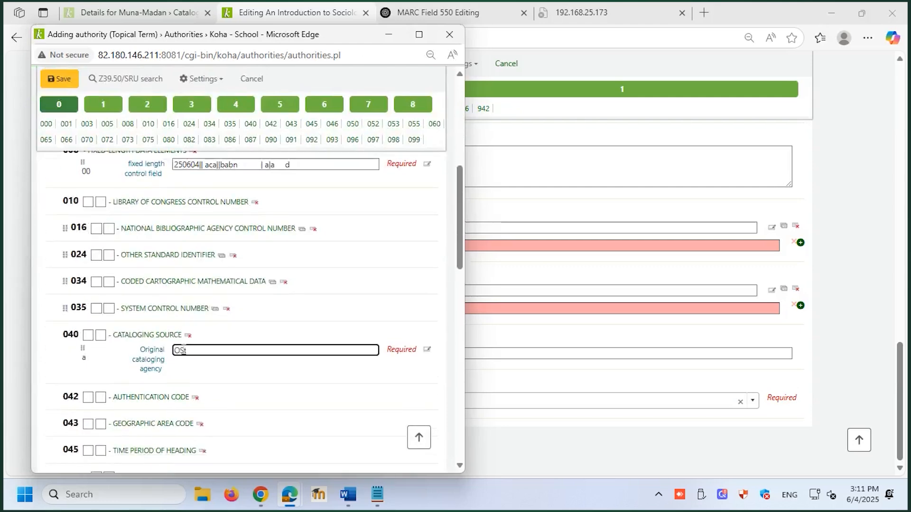
{"action": "left_click", "coordinate": [57, 81]}
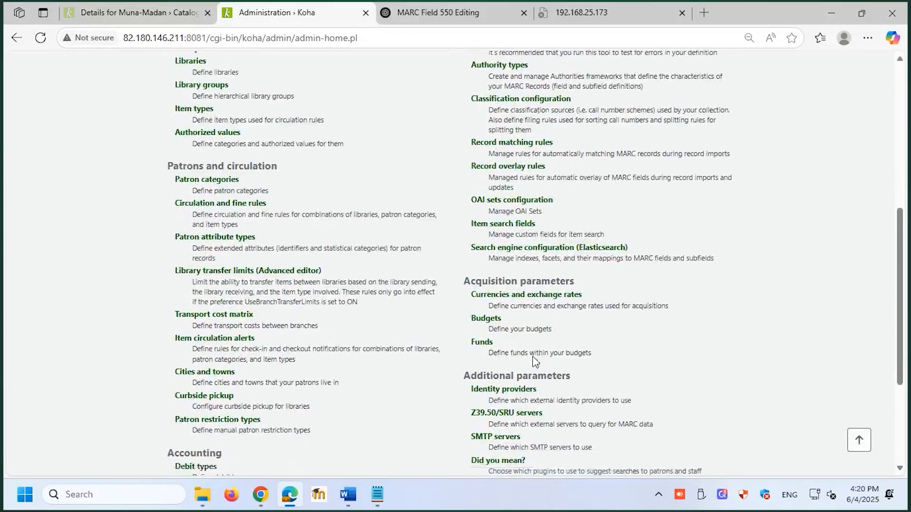
Open the Z39.50/SRU servers administration page and start a new Z39.50 server entry
{"action": "scroll", "coordinate": [535, 362], "scroll_direction": "down", "scroll_amount": 3}
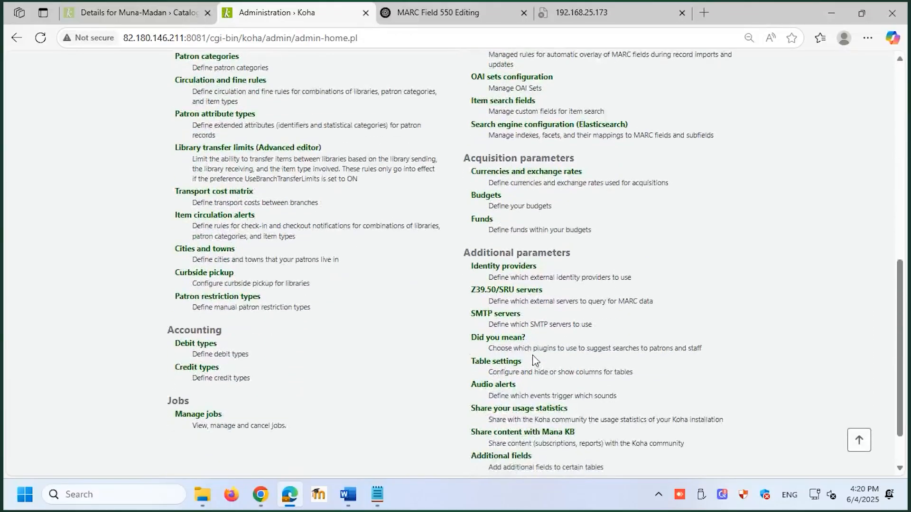
{"action": "left_click", "coordinate": [516, 298]}
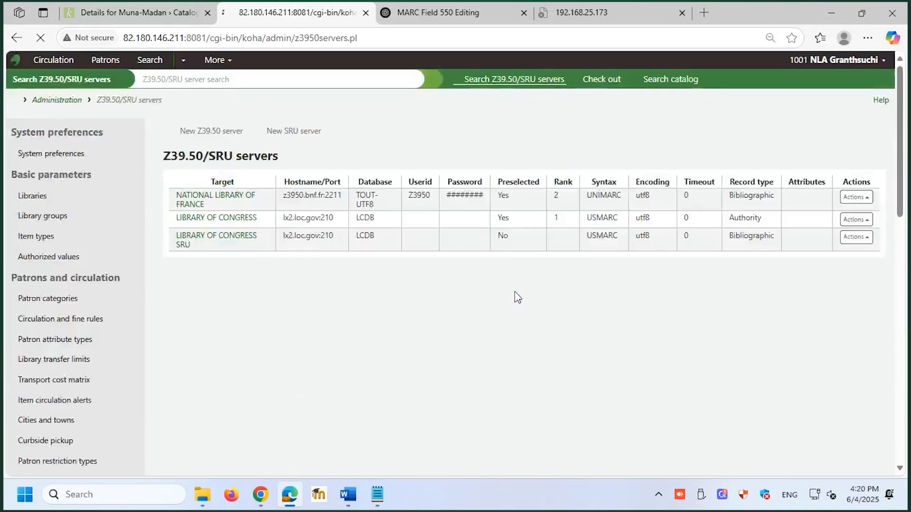
{"action": "left_click", "coordinate": [204, 132]}
{"action": "scroll", "coordinate": [190, 148], "scroll_direction": "down", "scroll_amount": 1}
{"action": "scroll", "coordinate": [189, 148], "scroll_direction": "up", "scroll_amount": 1}
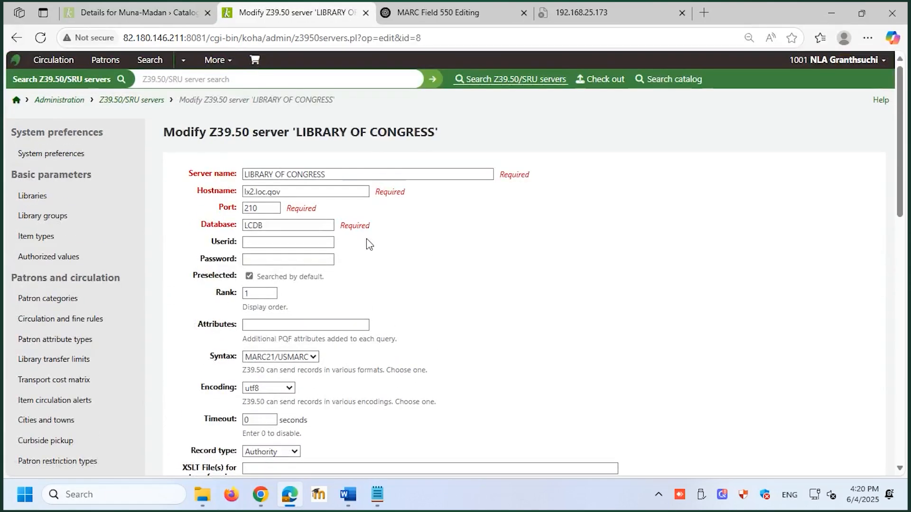
{"action": "scroll", "coordinate": [352, 230], "scroll_direction": "down", "scroll_amount": 1}
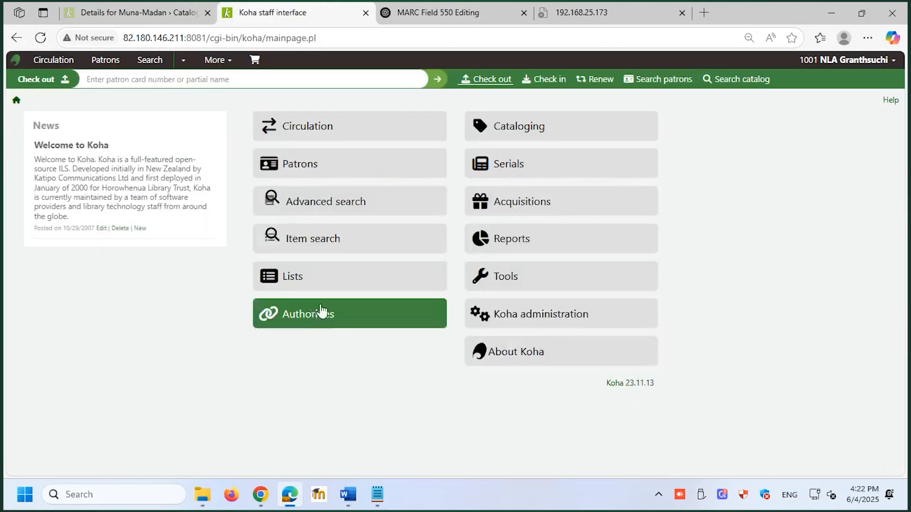
Search the Library of Congress for authority records via Z39.50/SRU and open the actions for the first result
{"action": "left_click", "coordinate": [319, 317]}
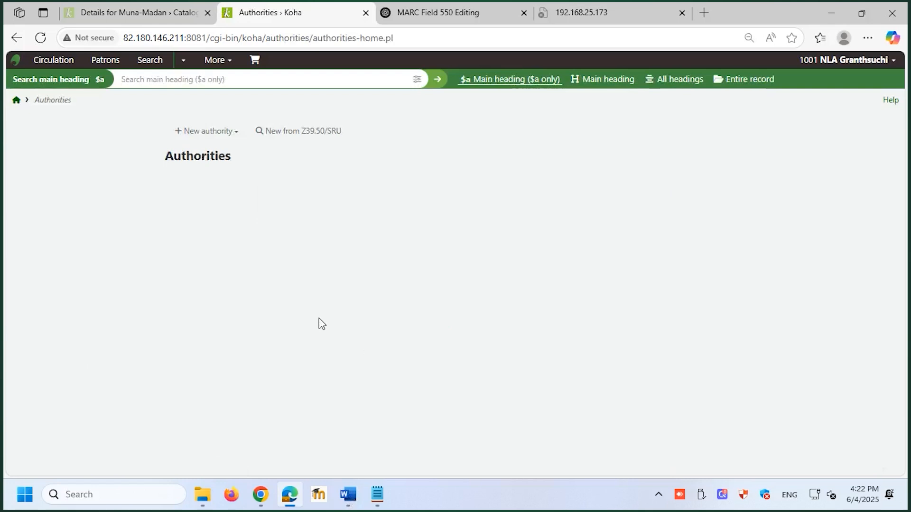
{"action": "left_click", "coordinate": [305, 135]}
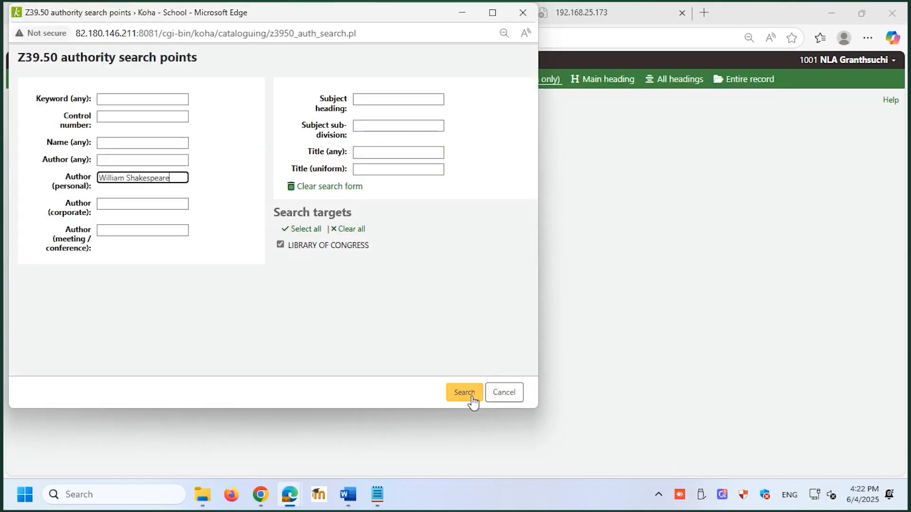
{"action": "left_click", "coordinate": [468, 399]}
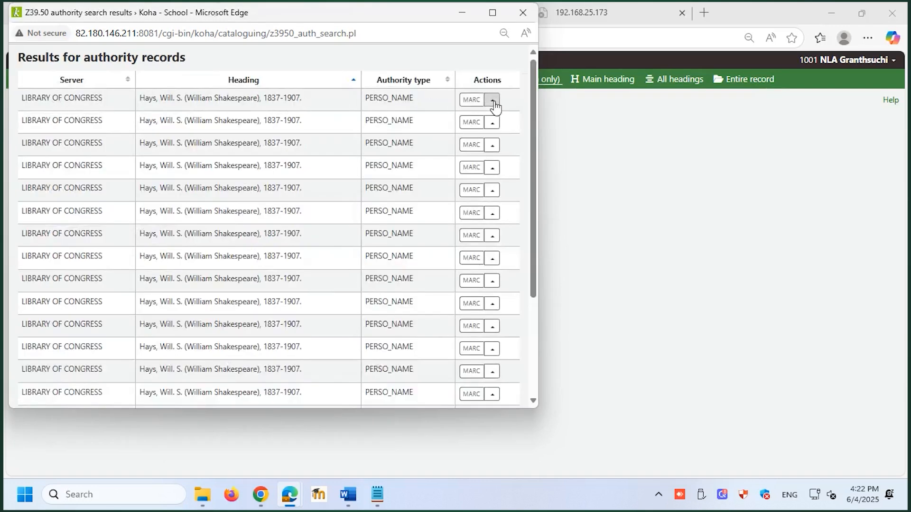
{"action": "left_click", "coordinate": [493, 101]}
{"action": "left_click", "coordinate": [492, 102]}
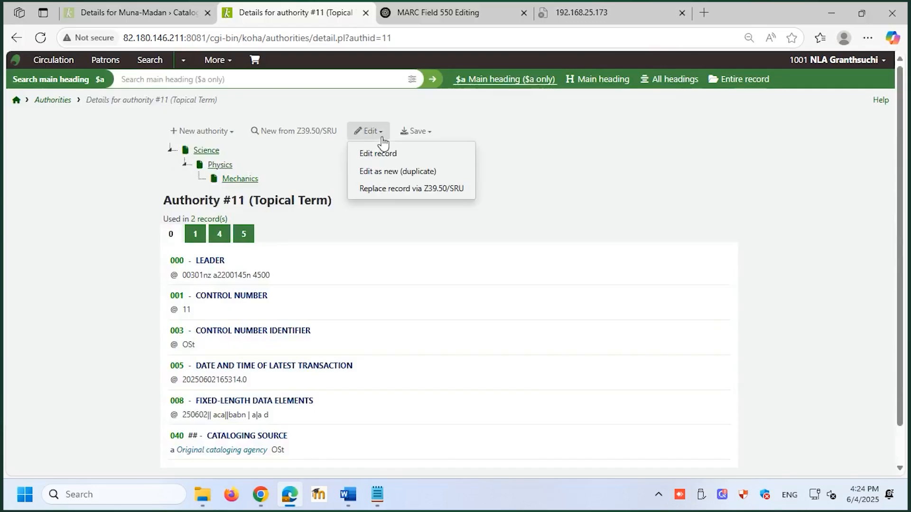
Start replacing the Mechanics topical term authority via Z39.50/SRU and search the Library of Congress for its subject heading
{"action": "left_click", "coordinate": [377, 152]}
{"action": "left_click", "coordinate": [369, 132]}
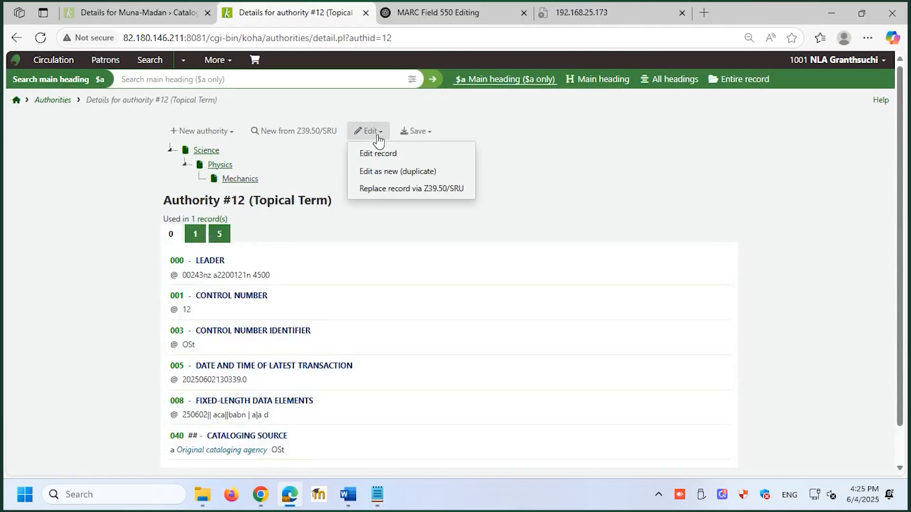
{"action": "left_click", "coordinate": [401, 189]}
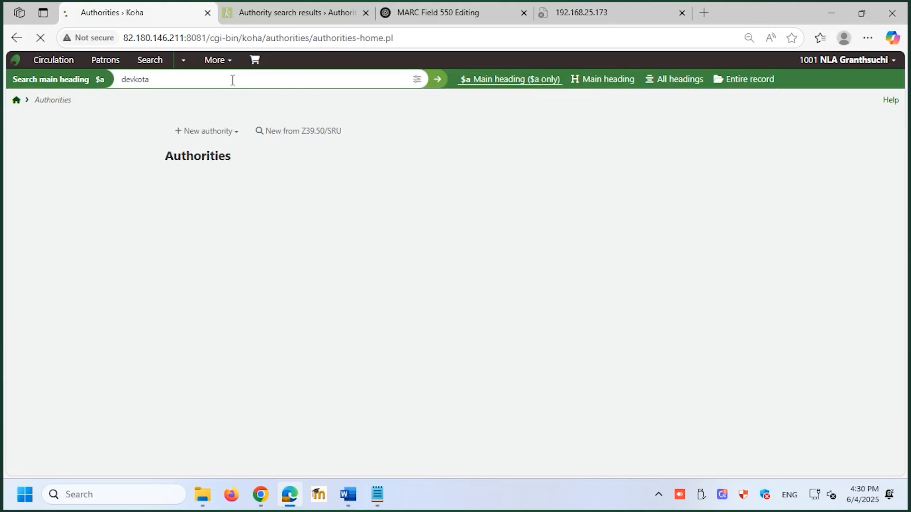
{"action": "key", "text": "Return"}
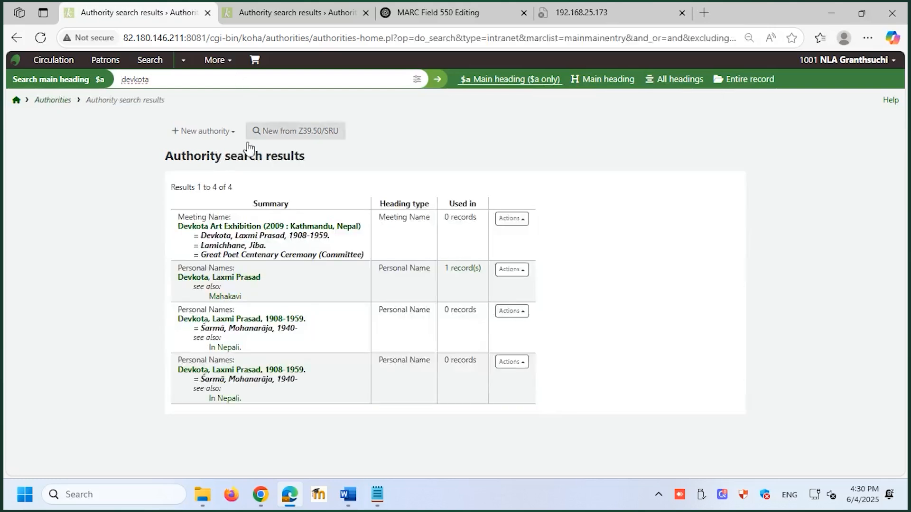
Merge the personal name authority Devkota, Laxmi Prasad with its 1908-1959 duplicate, using record 25 as the reference
{"action": "left_click", "coordinate": [525, 280]}
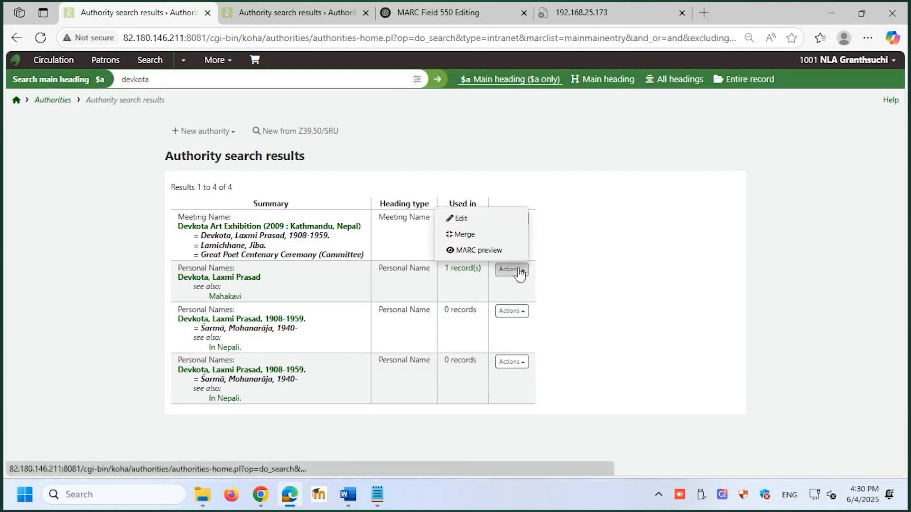
{"action": "left_click", "coordinate": [474, 236]}
{"action": "left_click", "coordinate": [511, 298]}
{"action": "left_click", "coordinate": [476, 299]}
{"action": "left_click", "coordinate": [179, 250]}
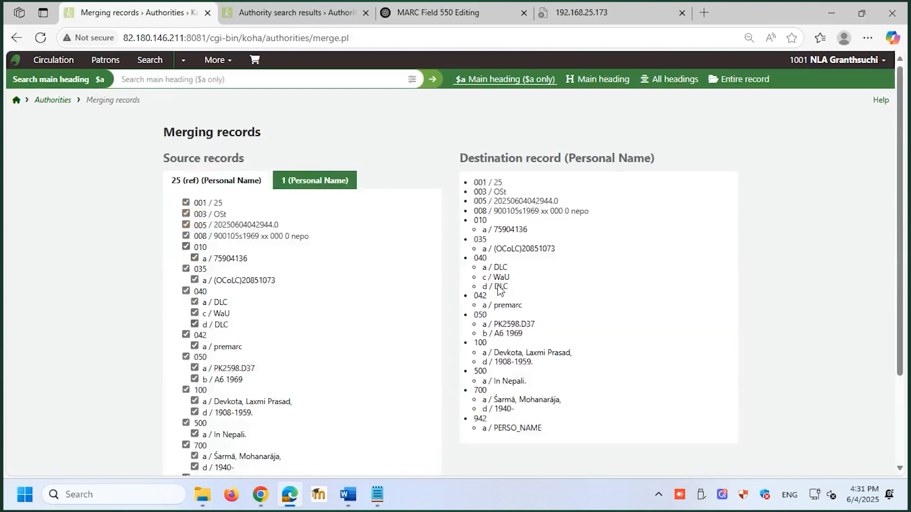
{"action": "scroll", "coordinate": [183, 250], "scroll_direction": "down", "scroll_amount": 3}
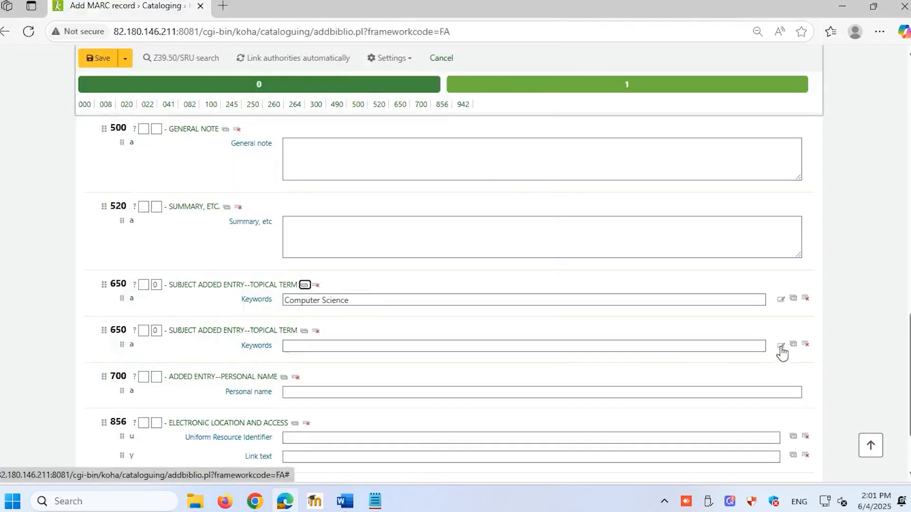
Open the topical term authority finder from a subject field of the bibliographic record being catalogued
{"action": "left_click", "coordinate": [781, 346]}
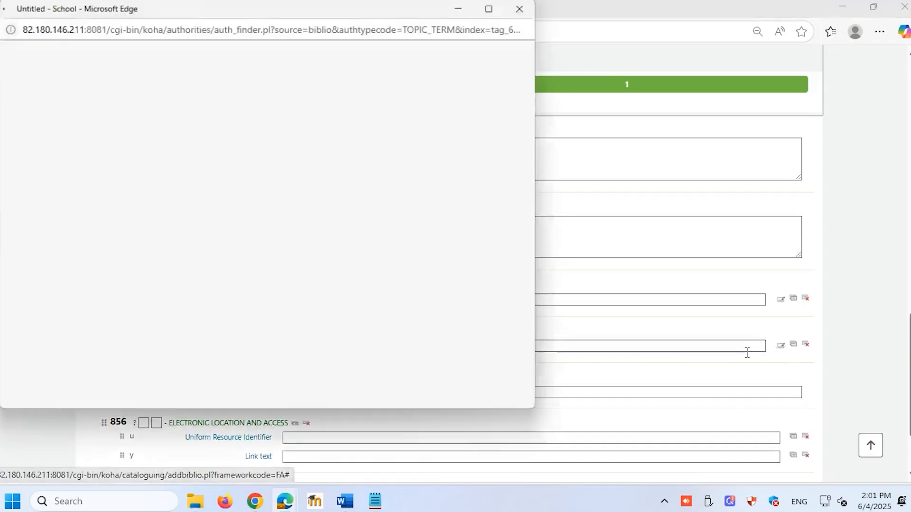
{"action": "left_click", "coordinate": [166, 155]}
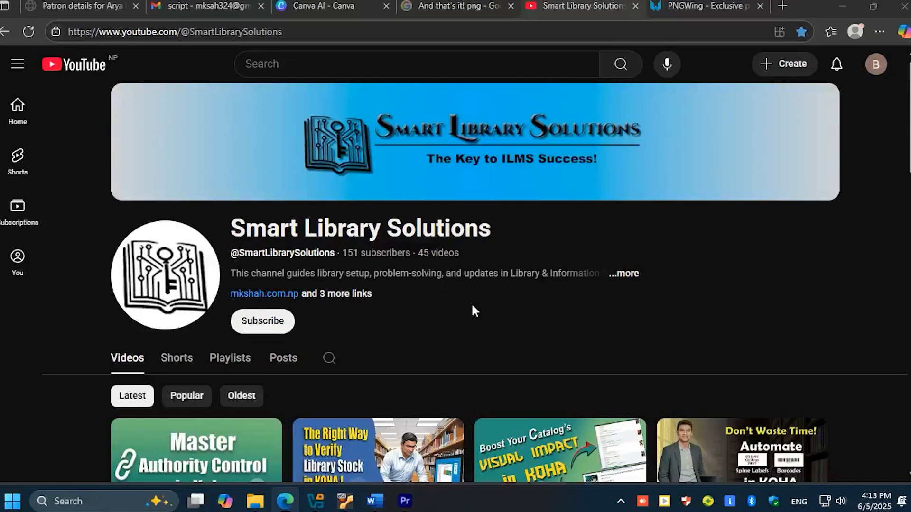
{"action": "scroll", "coordinate": [472, 306], "scroll_direction": "down", "scroll_amount": 4}
{"action": "scroll", "coordinate": [472, 306], "scroll_direction": "down", "scroll_amount": 7}
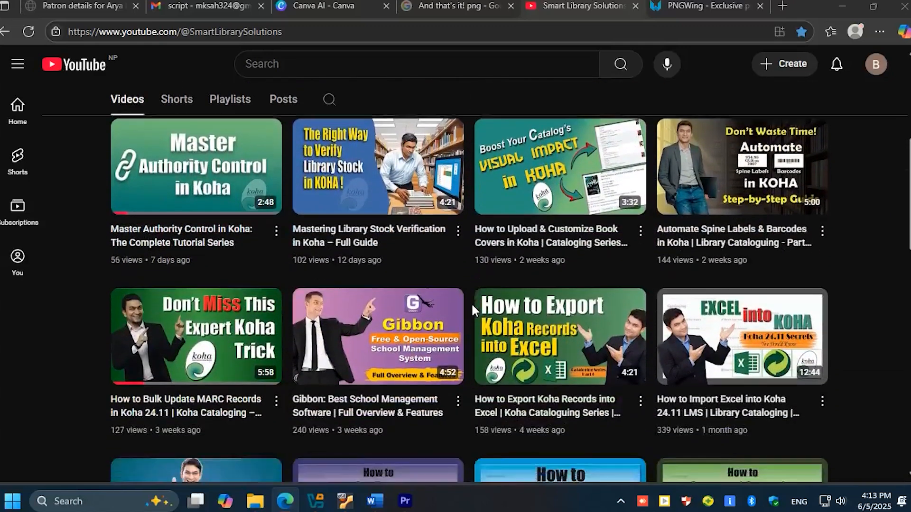
{"action": "scroll", "coordinate": [472, 306], "scroll_direction": "down", "scroll_amount": 3}
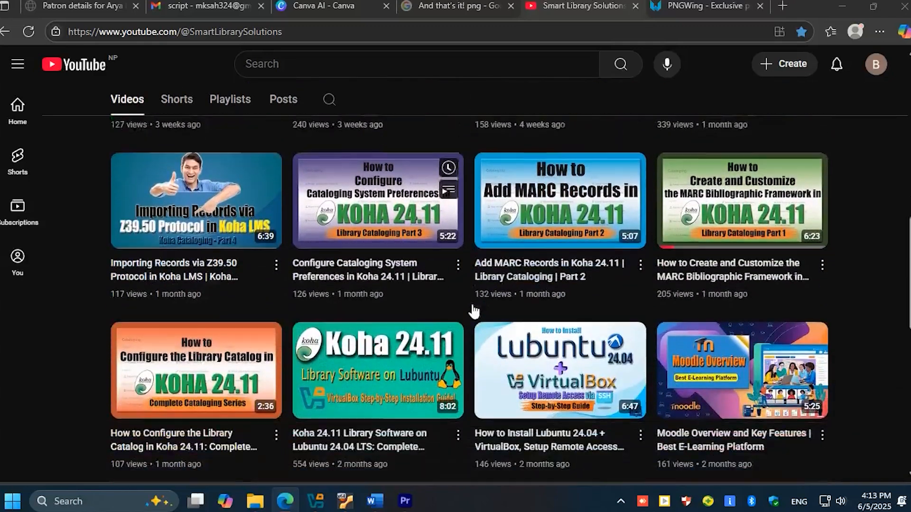